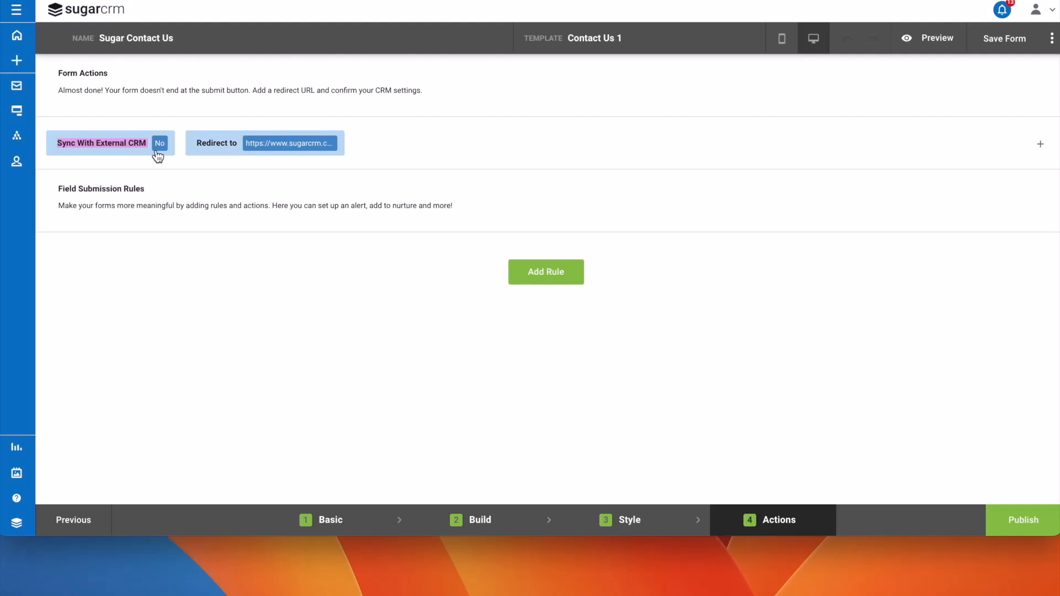
pyautogui.click(203, 146)
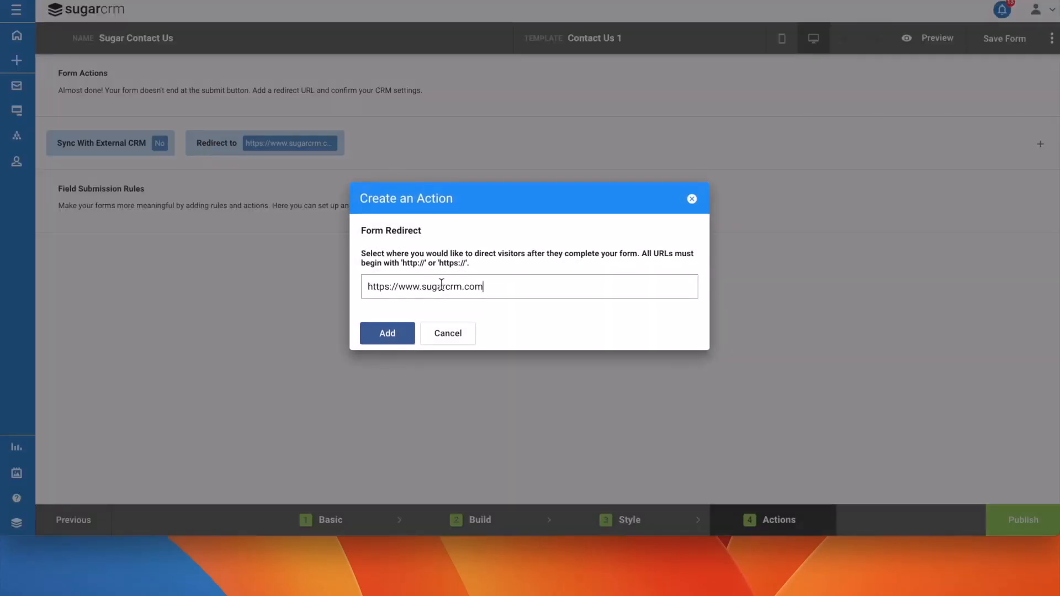
pyautogui.moveTo(479, 266); pyautogui.dragTo(646, 258)
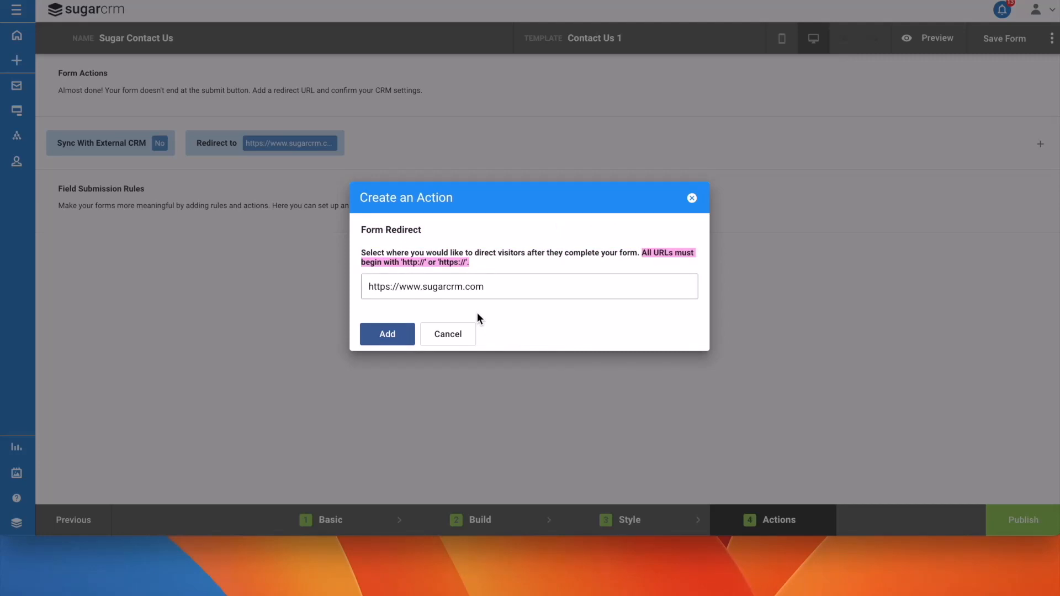
pyautogui.click(377, 335)
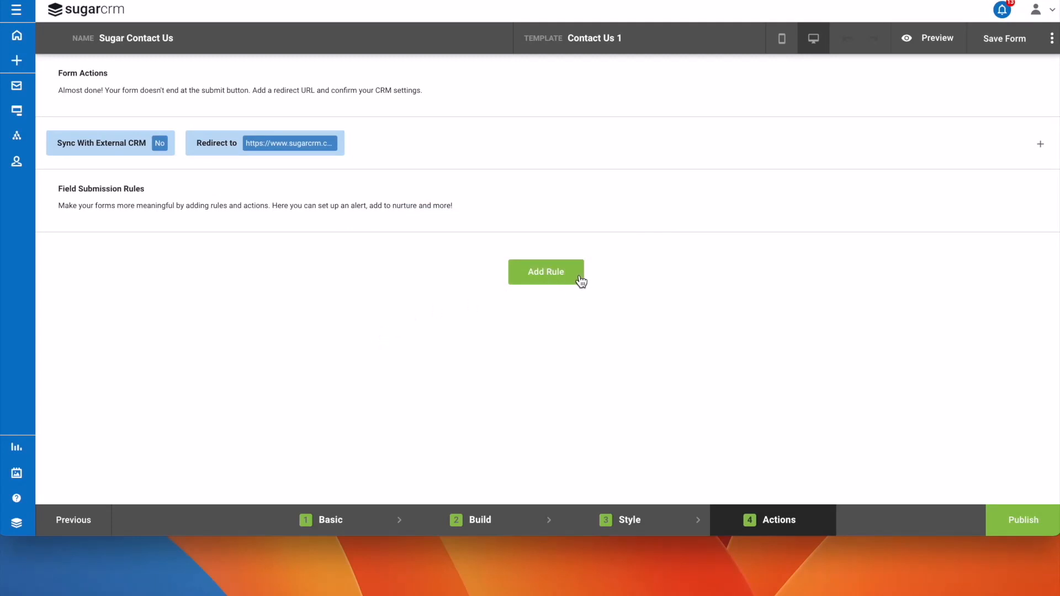
# Examine the emails that can be chosen for a Confirmation Email form action, without adding one.
pyautogui.click(1041, 146)
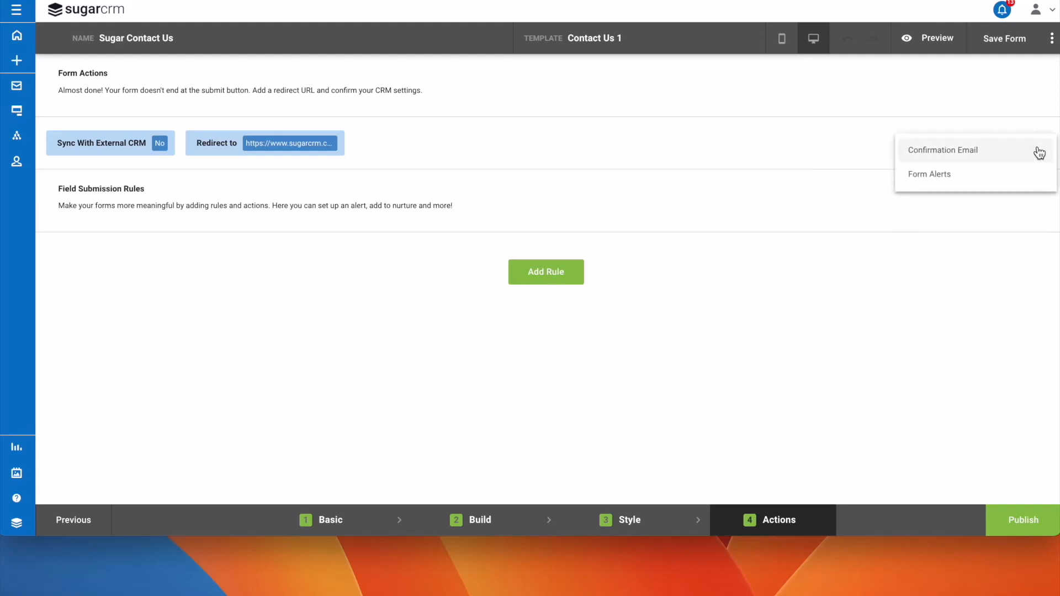
pyautogui.click(1038, 151)
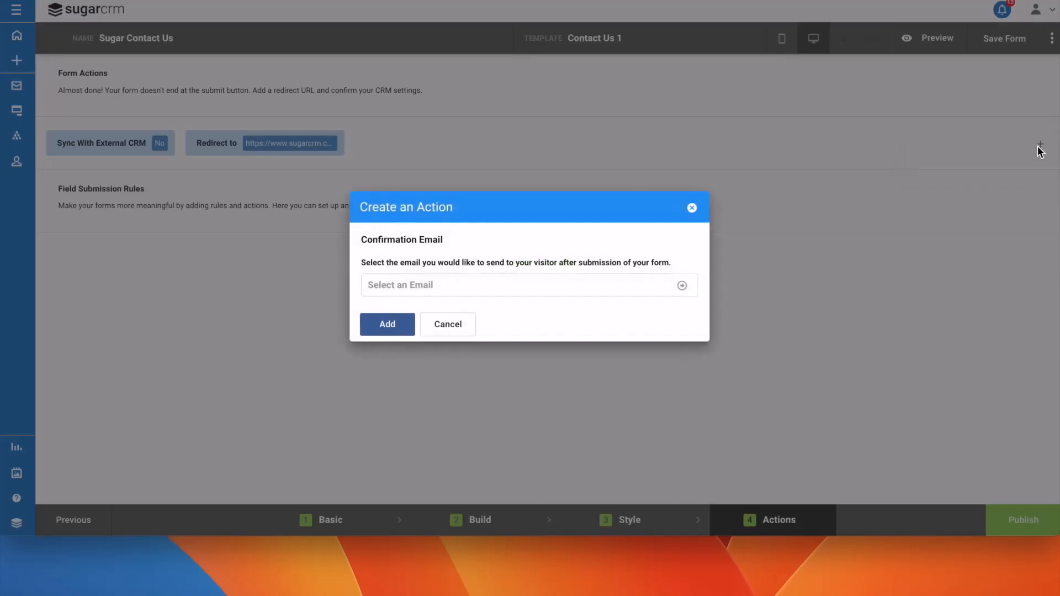
pyautogui.click(594, 298)
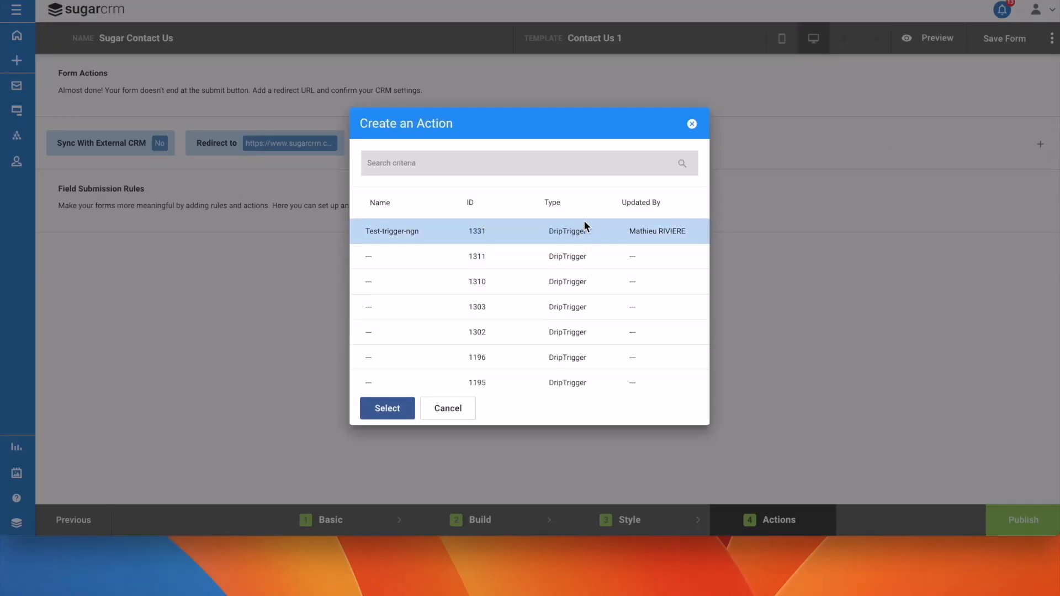
pyautogui.scroll(-10, 585, 223)
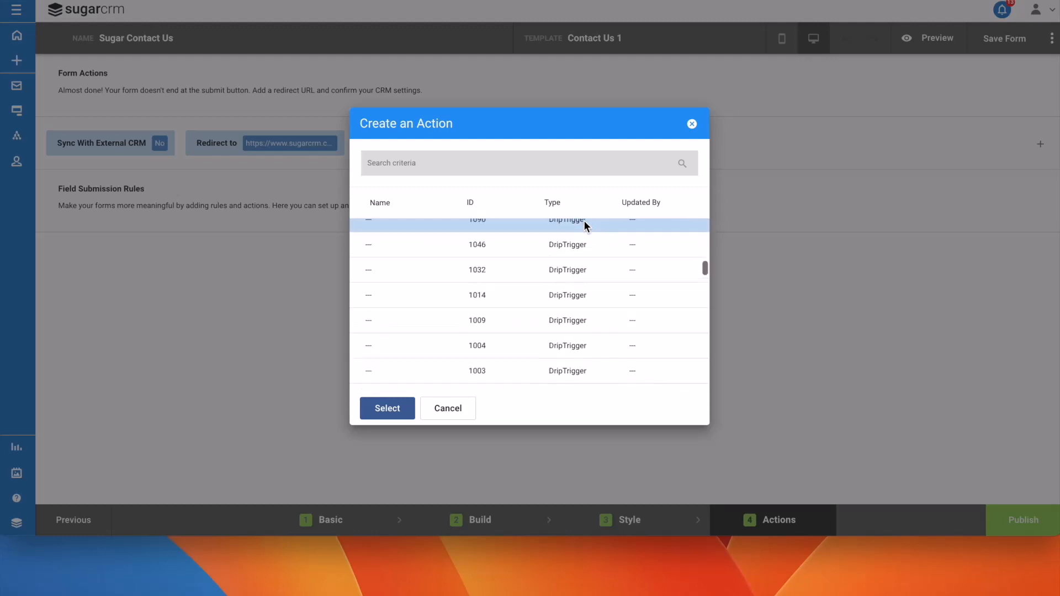
pyautogui.scroll(-8, 584, 224)
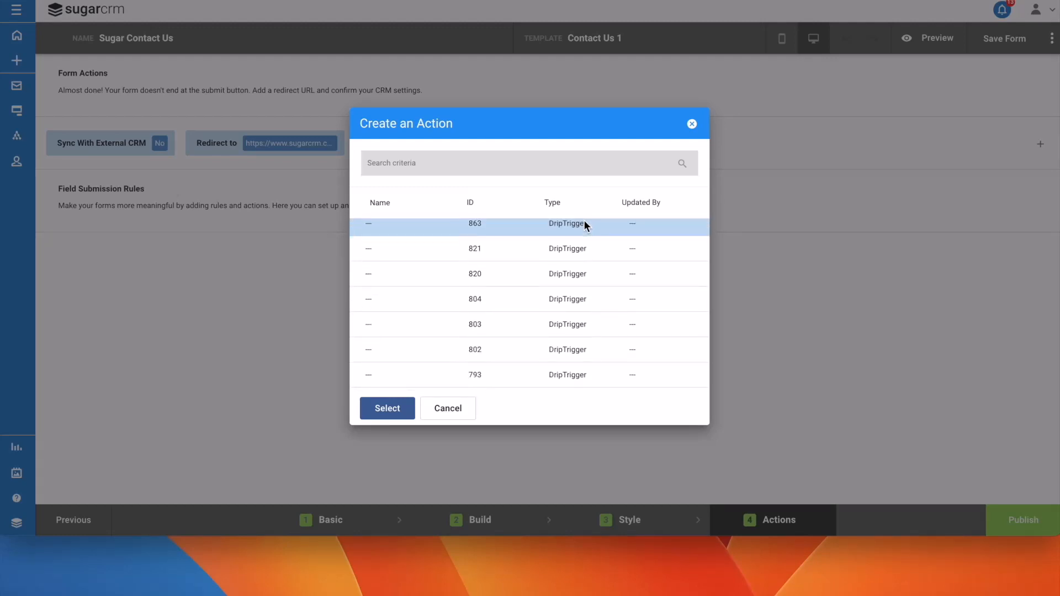
pyautogui.scroll(20, 584, 229)
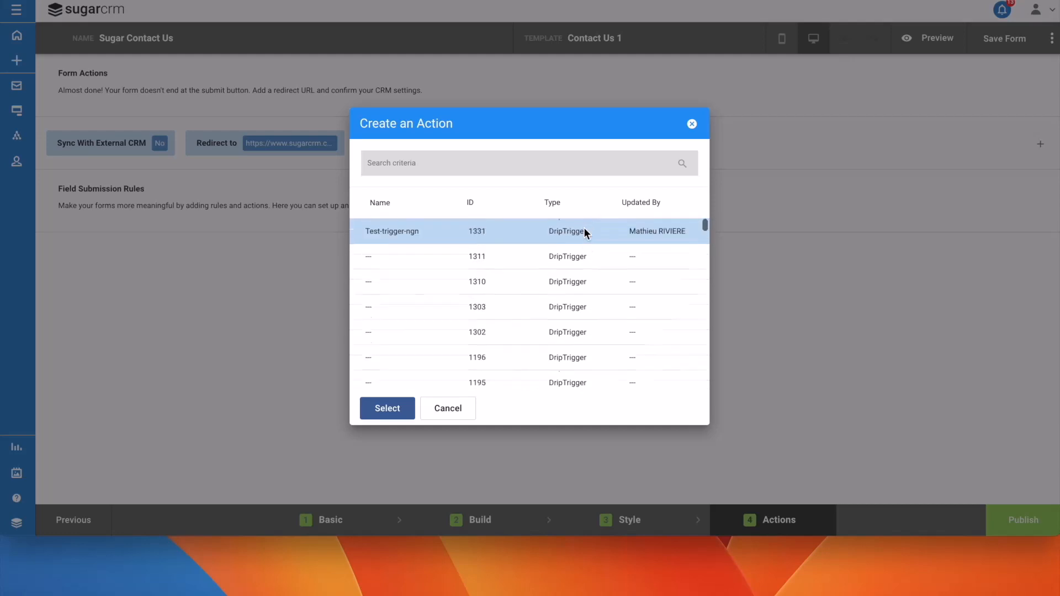
pyautogui.click(435, 419)
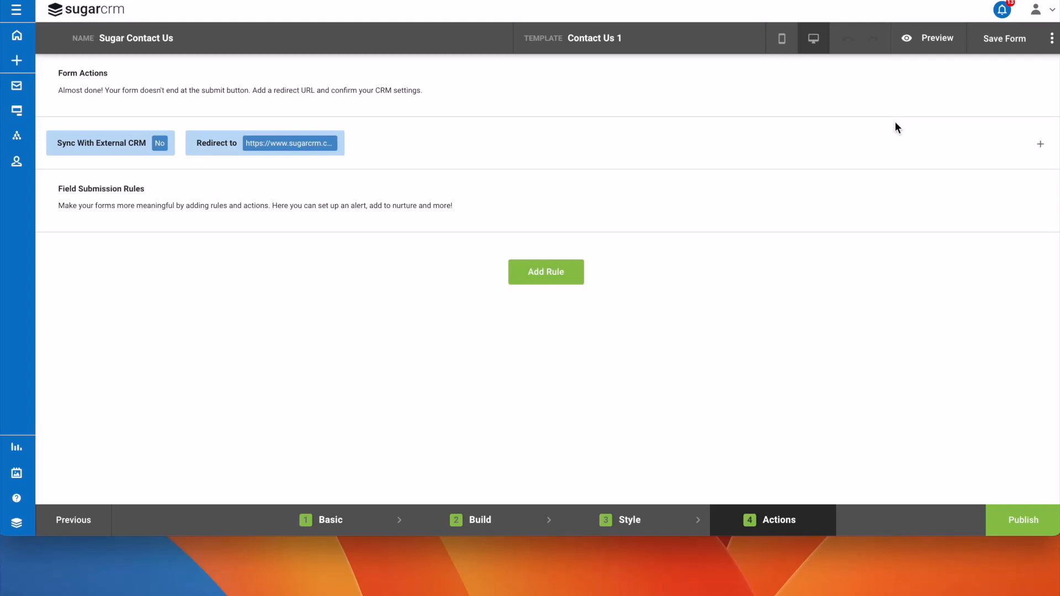
# Add a Form Alert action that notifies the first chosen user of submissions with the frequency set to Daily.
pyautogui.click(1041, 144)
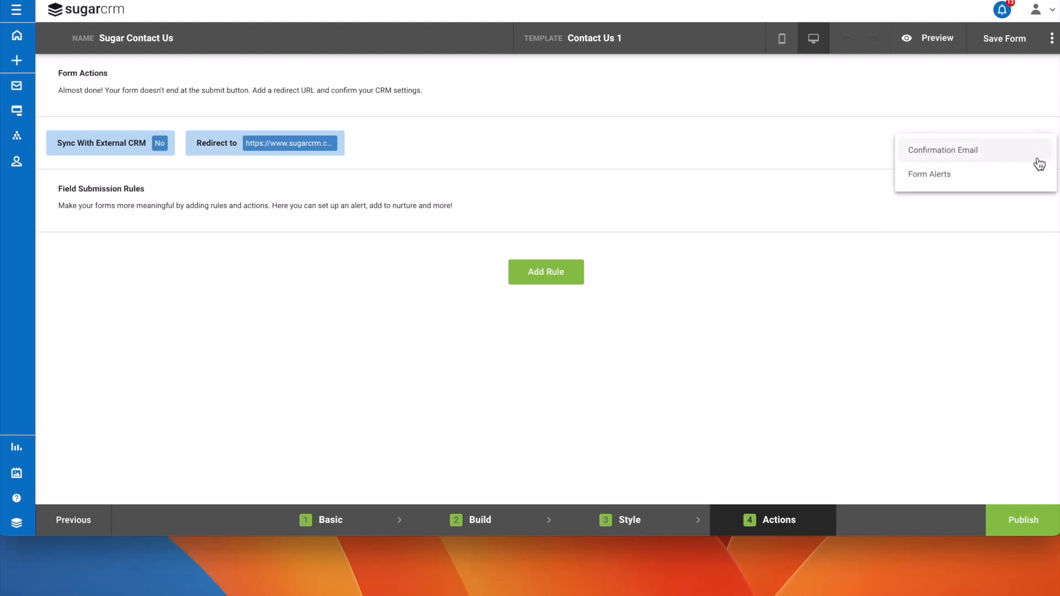
pyautogui.click(1027, 185)
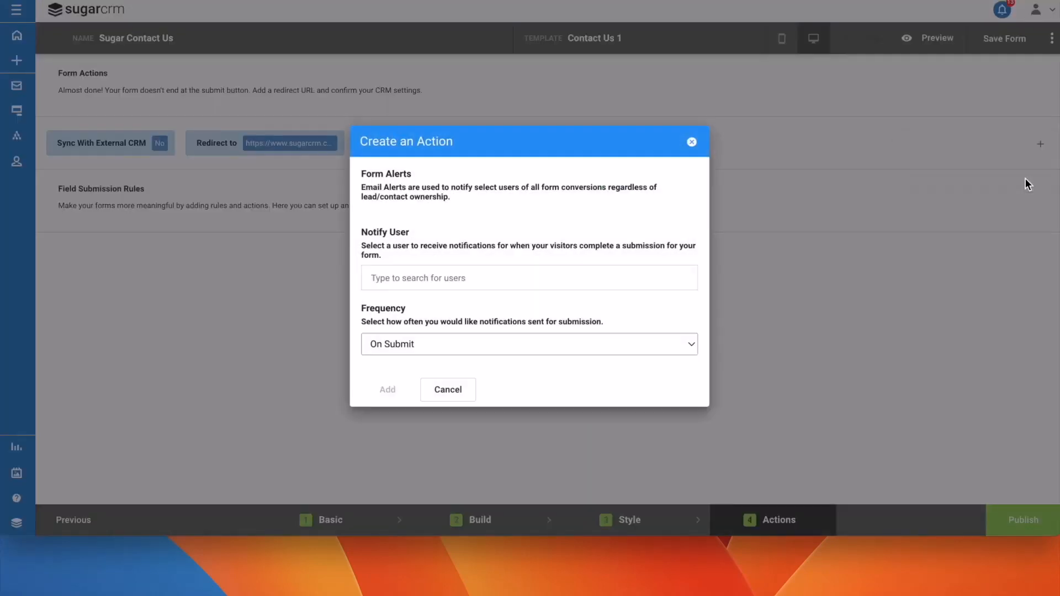
pyautogui.click(596, 278)
pyautogui.write('morgan')
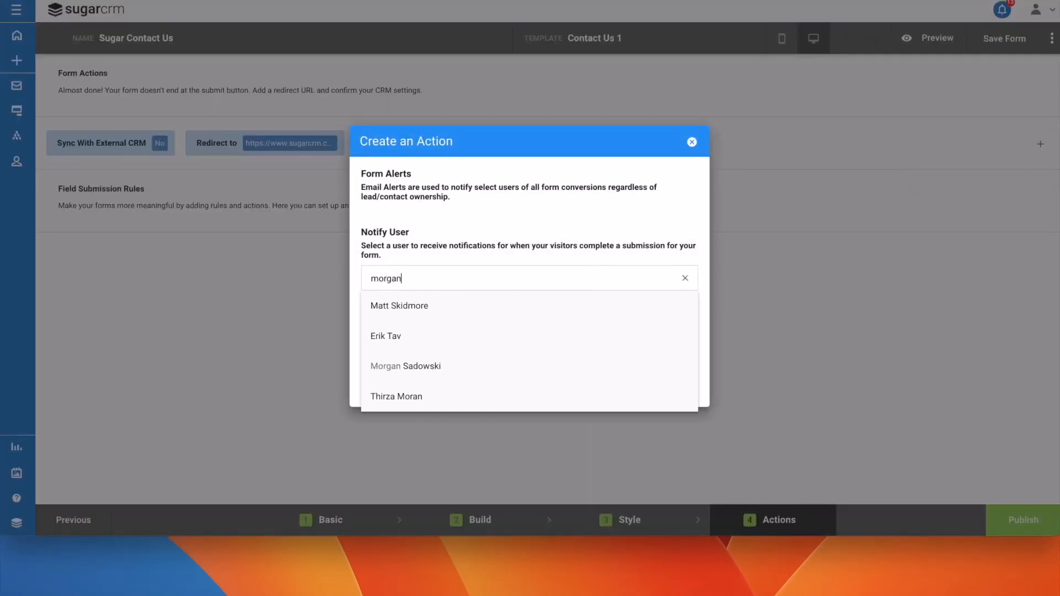
pyautogui.click(525, 366)
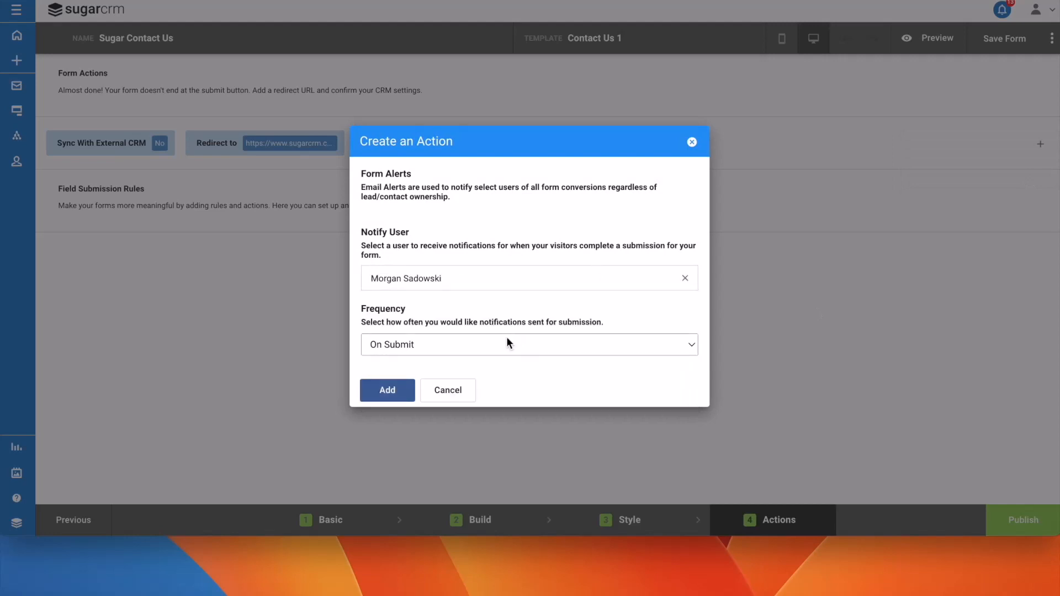
pyautogui.click(507, 342)
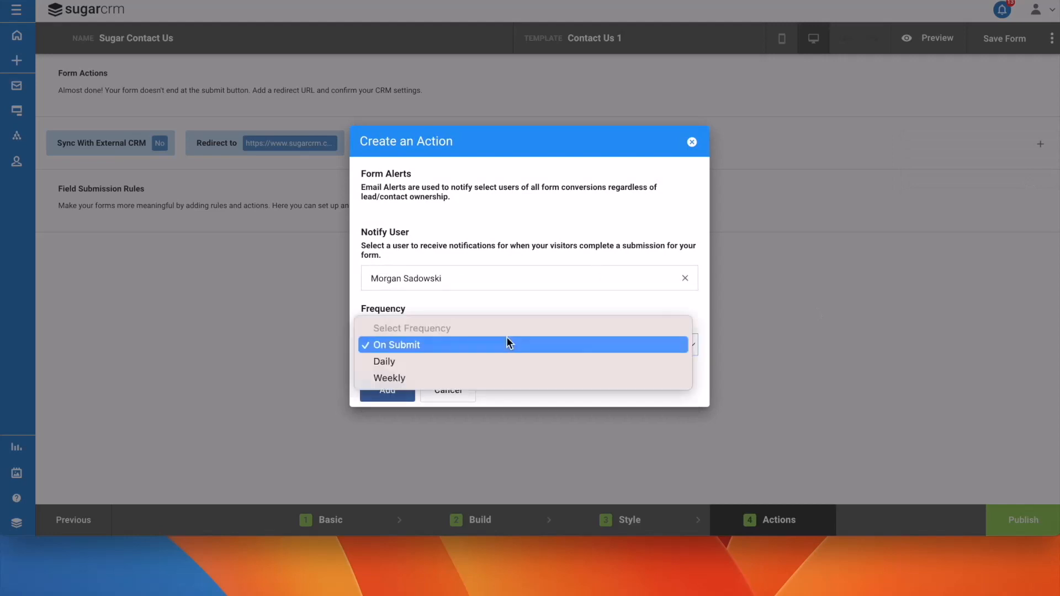
pyautogui.click(502, 366)
pyautogui.click(462, 345)
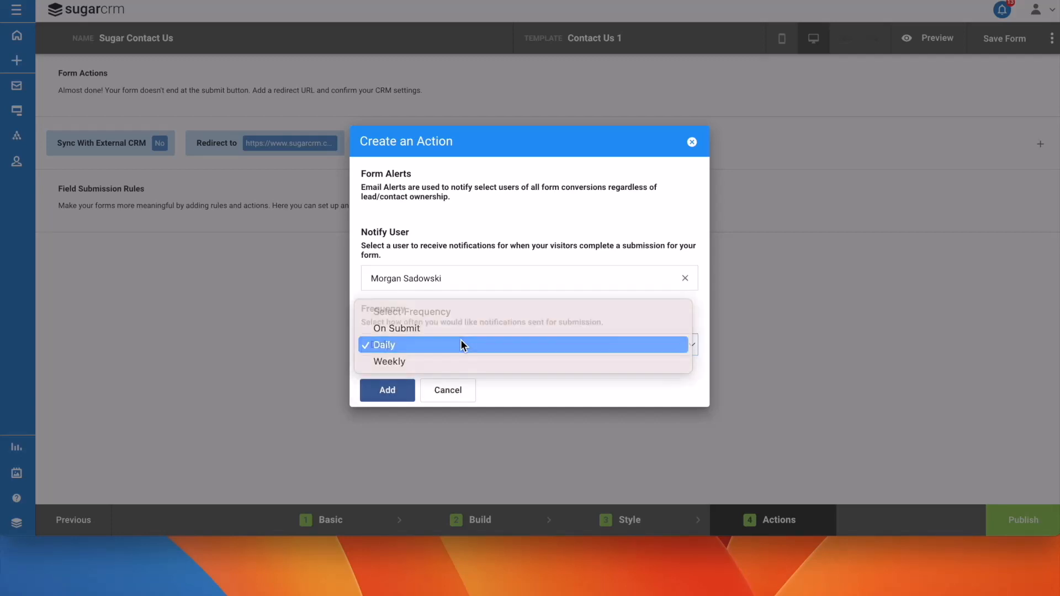
pyautogui.click(461, 344)
pyautogui.click(386, 392)
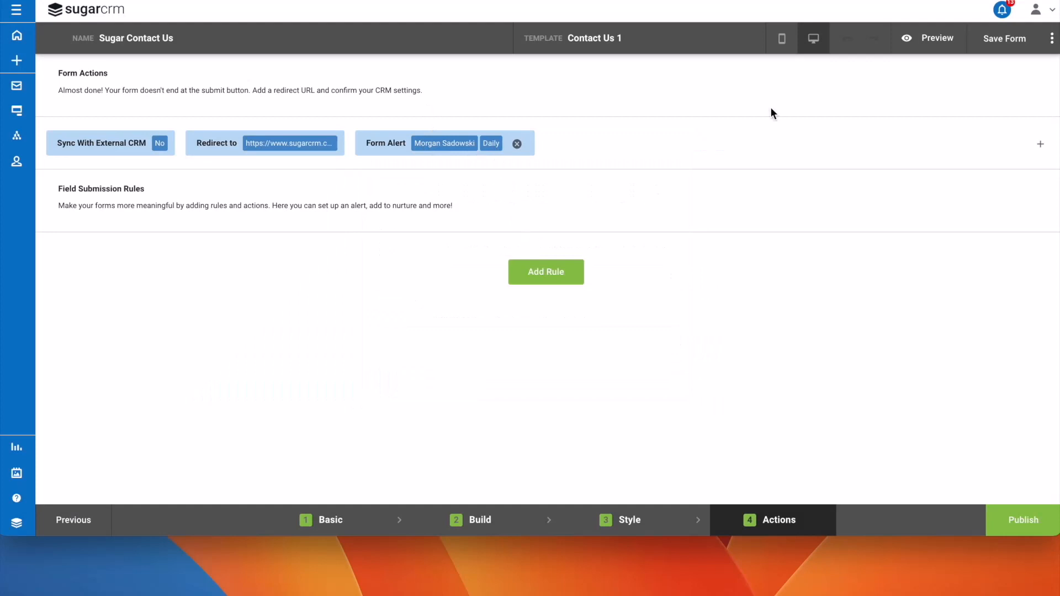
# Add another Form Alert action for a second user, also with a Daily frequency.
pyautogui.click(1040, 148)
pyautogui.click(1027, 174)
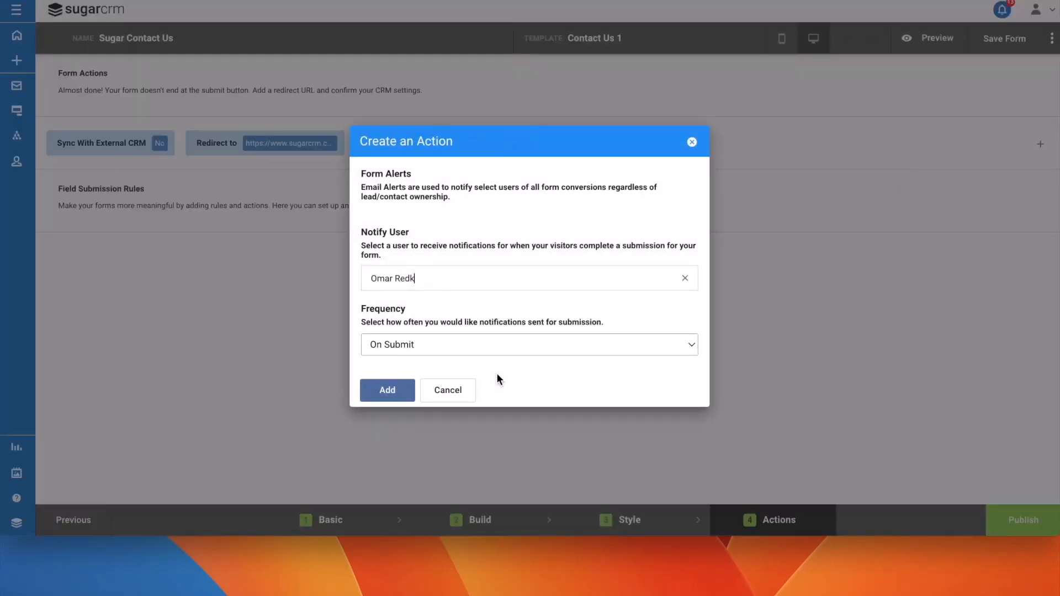
pyautogui.click(488, 338)
pyautogui.click(483, 354)
pyautogui.click(388, 390)
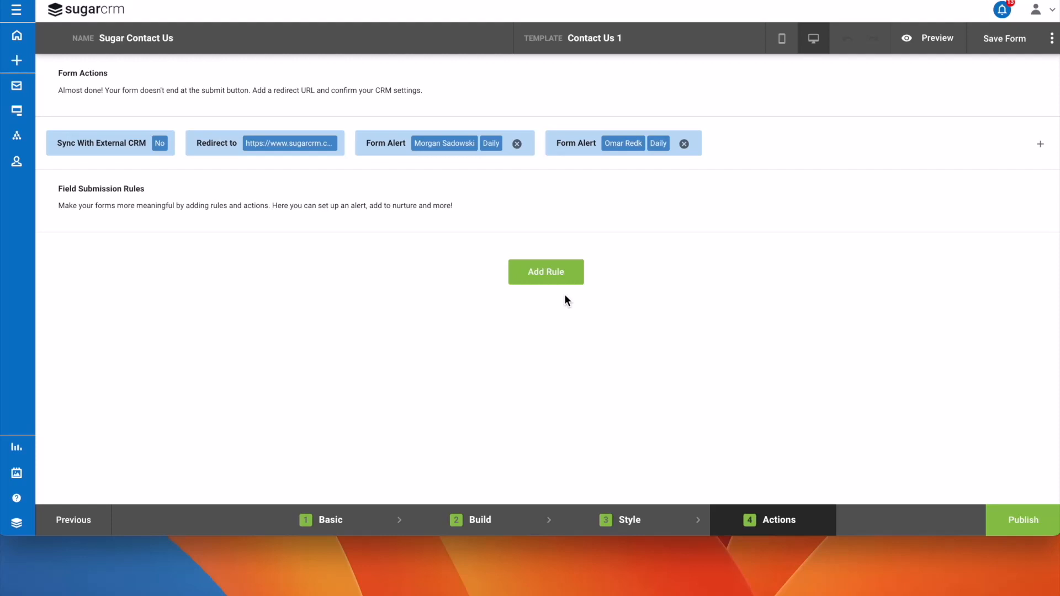
# Add a field submission rule with the condition that Product Interest is Equal to Sugar Market.
pyautogui.click(560, 279)
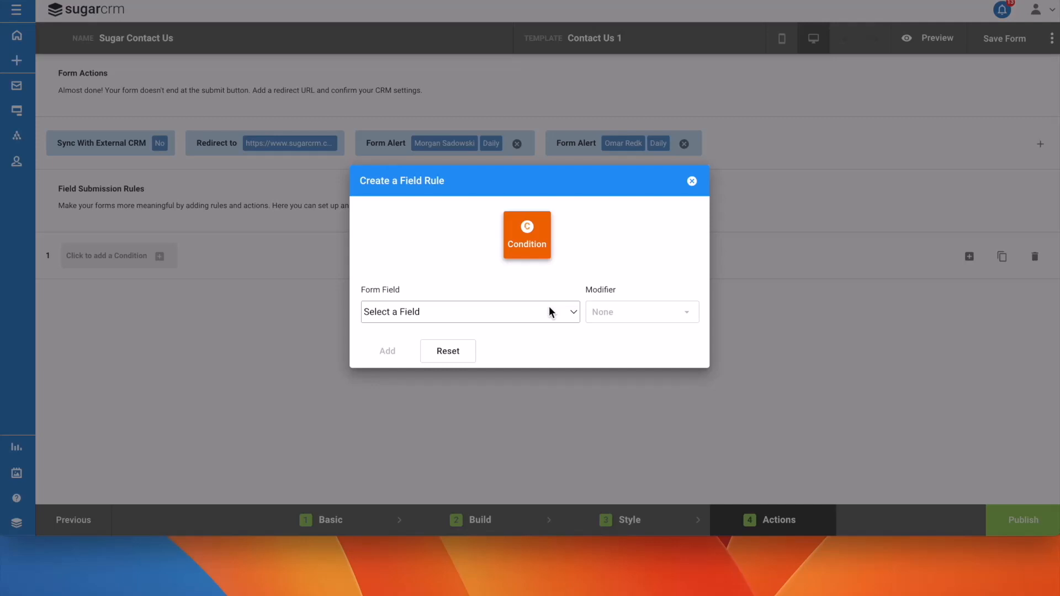
pyautogui.click(550, 312)
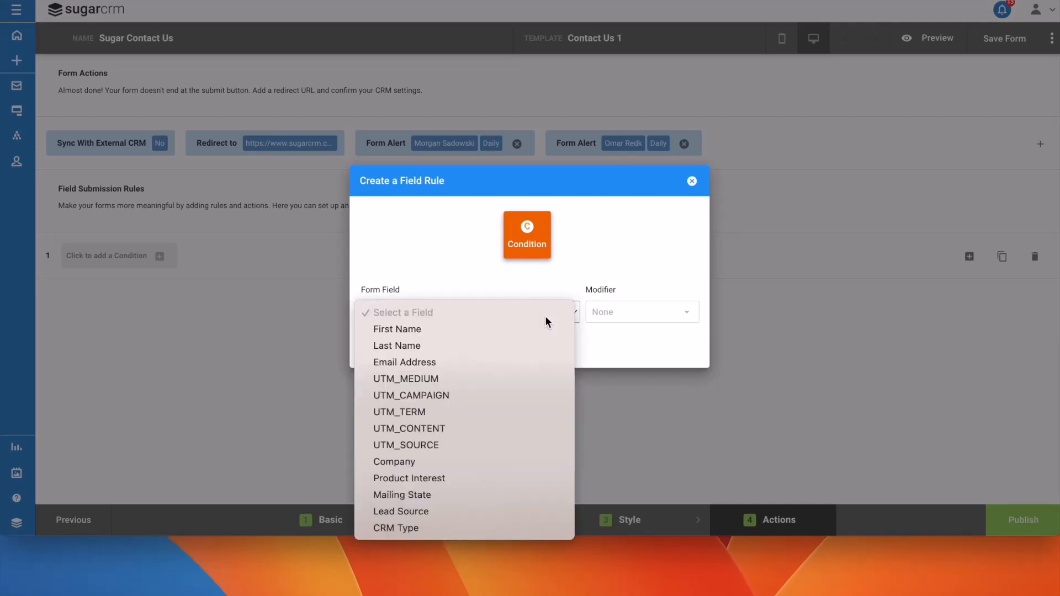
pyautogui.click(521, 476)
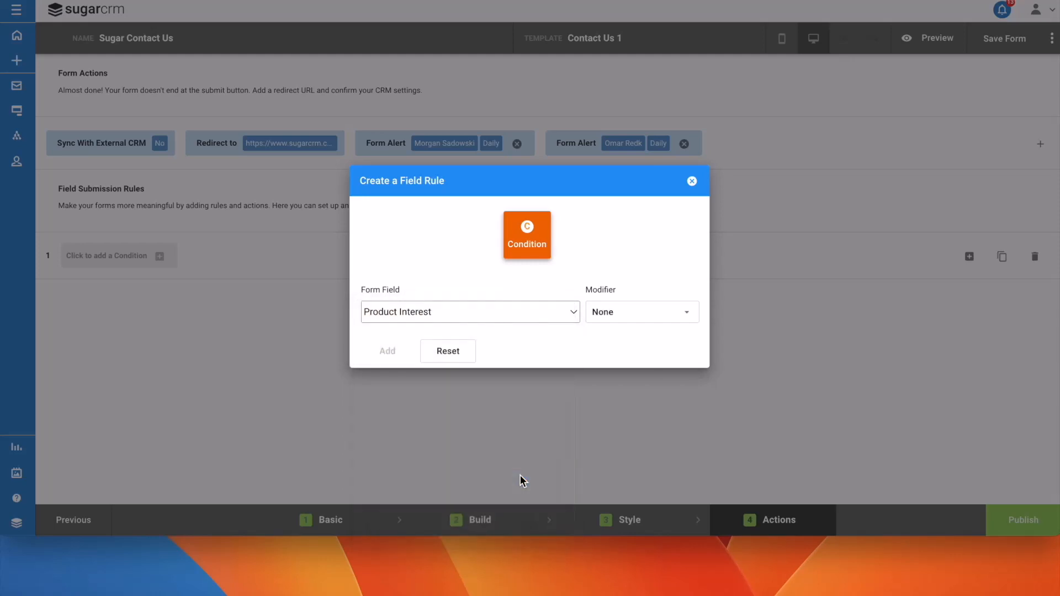
pyautogui.click(625, 311)
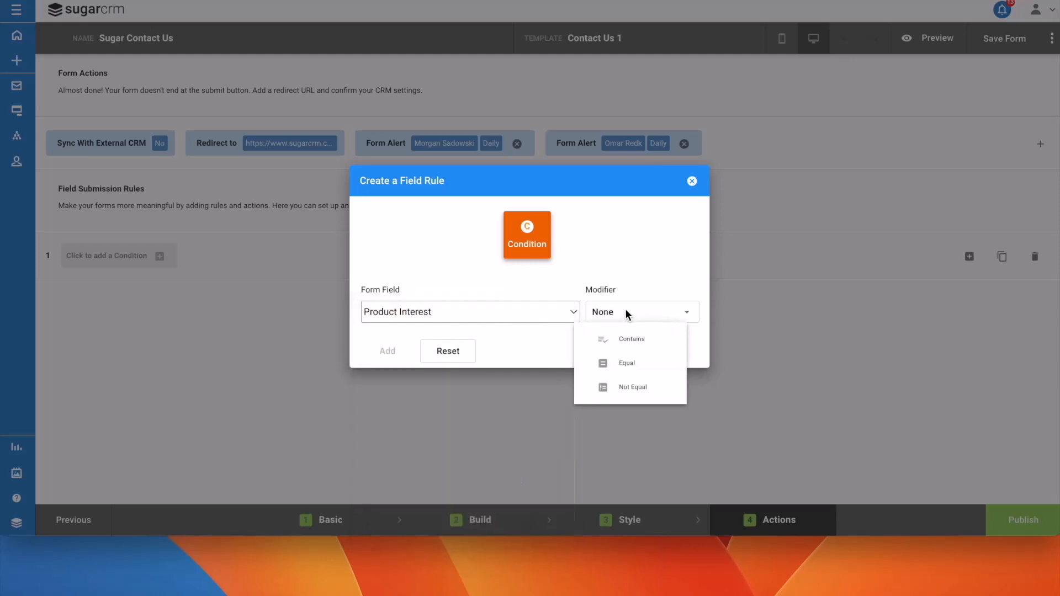
pyautogui.click(612, 364)
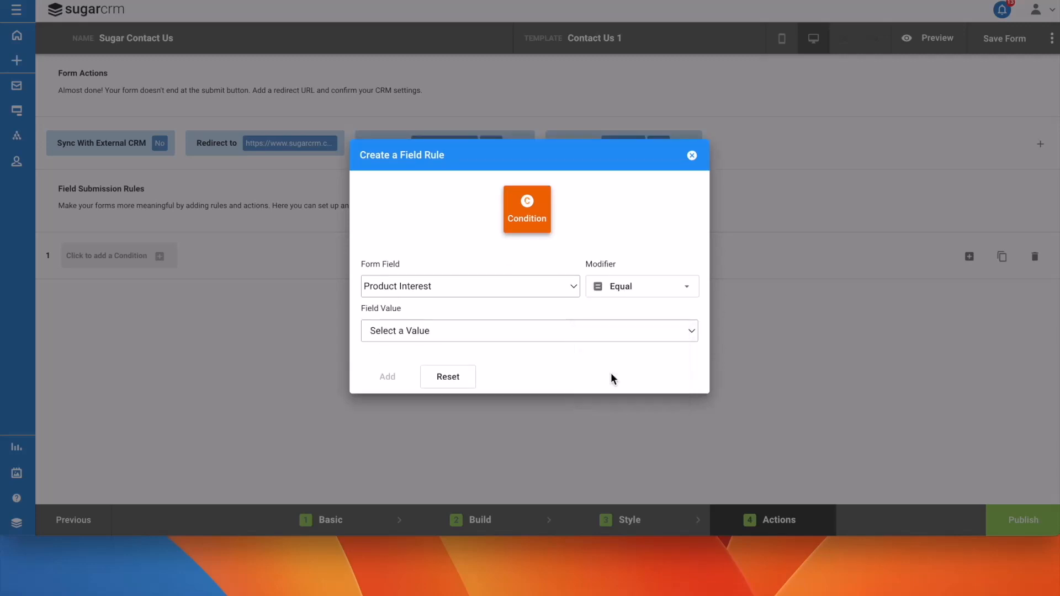
pyautogui.click(595, 336)
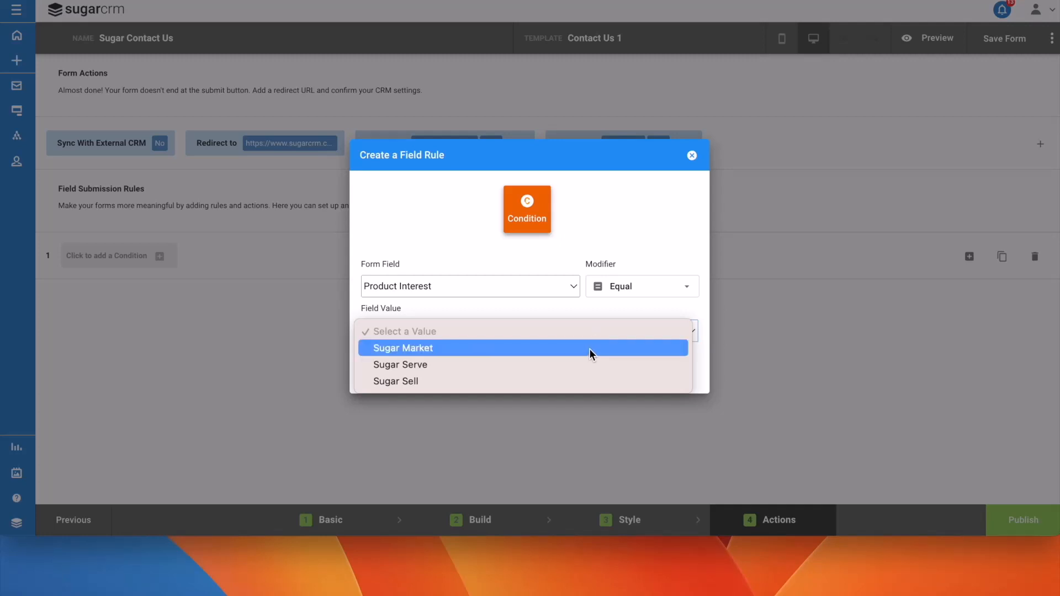
pyautogui.click(590, 350)
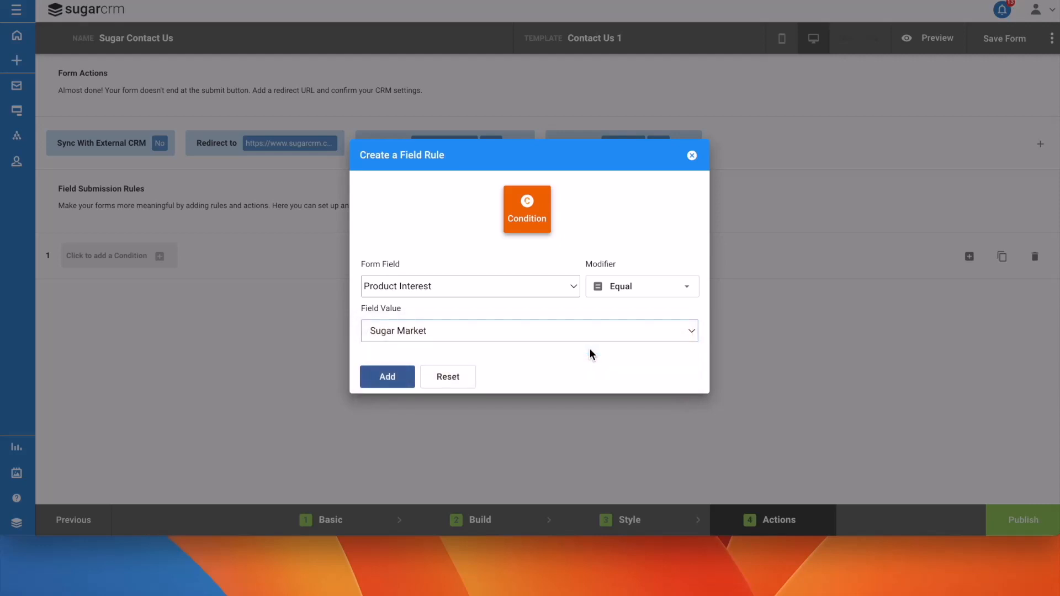
pyautogui.click(398, 380)
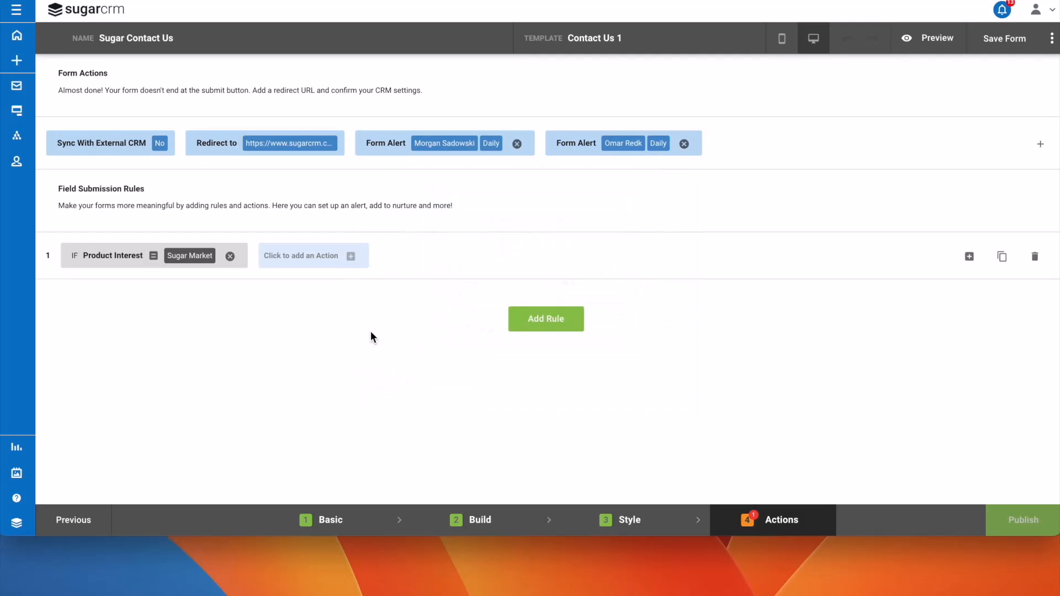
# Add an Alert User action to the Sugar Market rule for two selected users, leaving Alert Owner off.
pyautogui.click(335, 255)
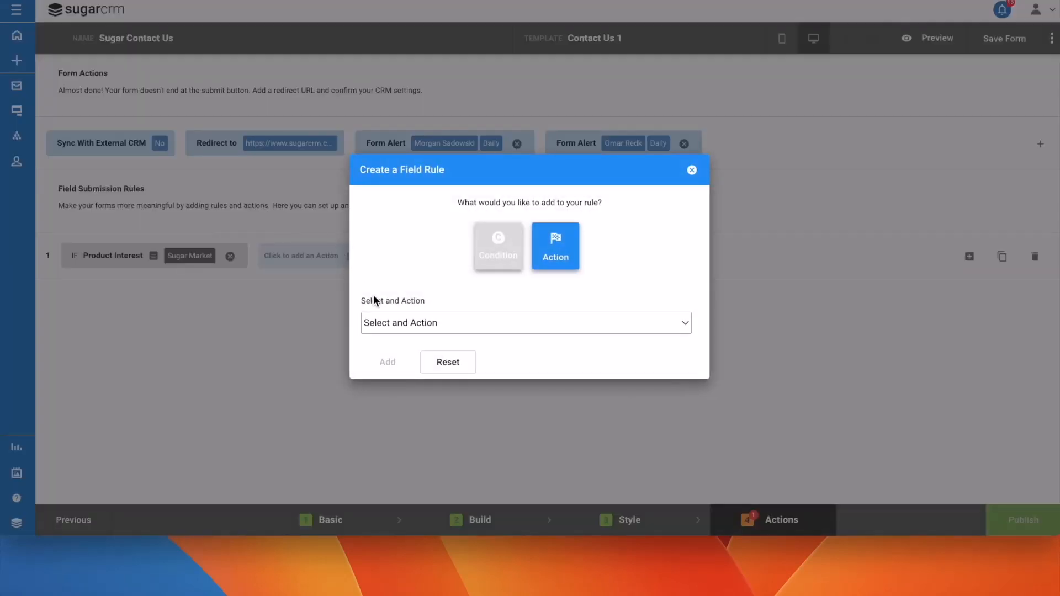
pyautogui.click(389, 323)
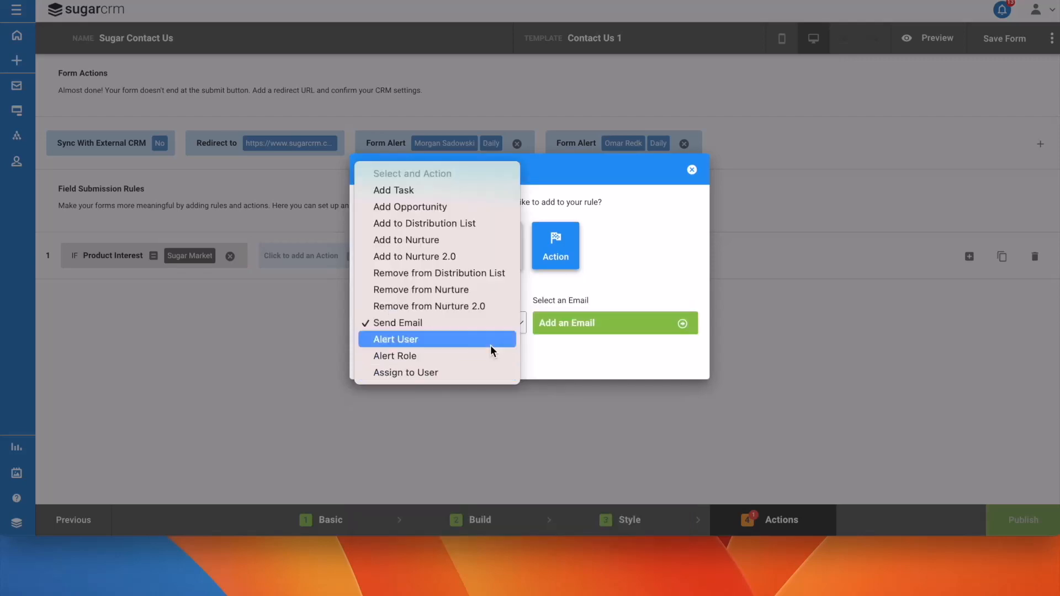
pyautogui.click(490, 345)
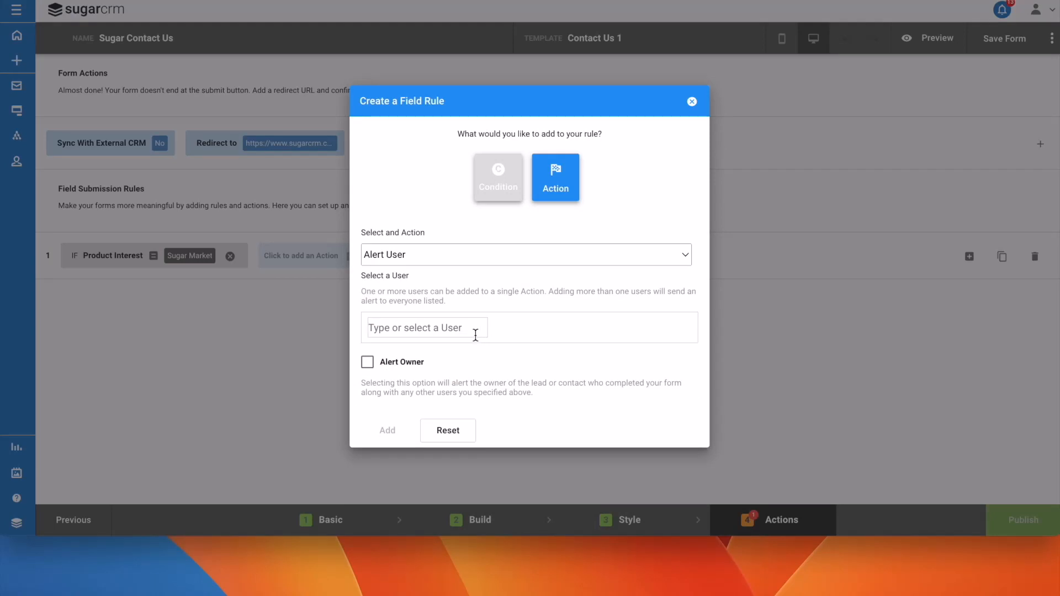
pyautogui.write('erik')
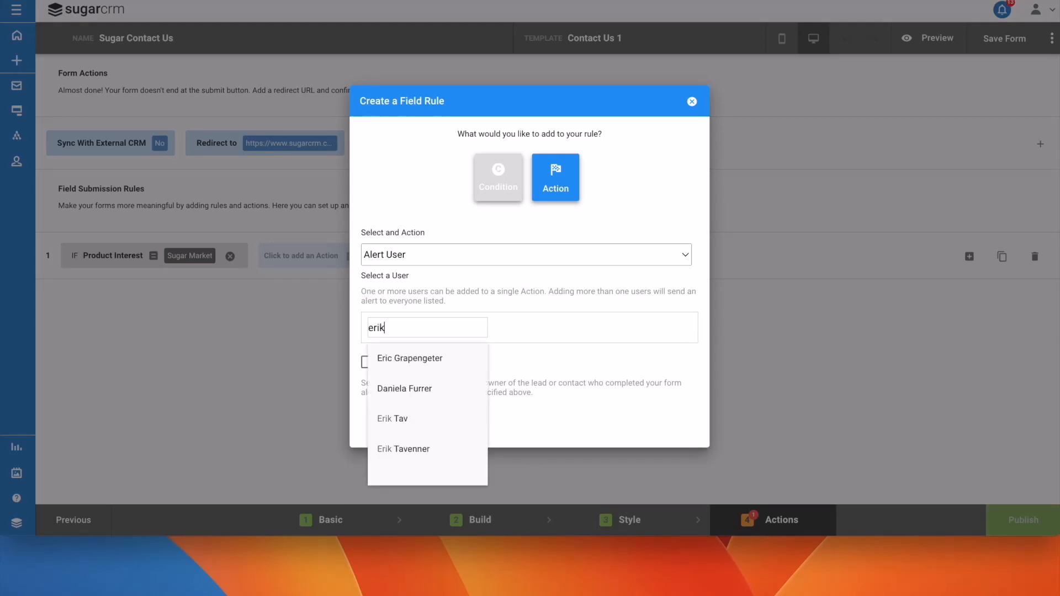
pyautogui.click(474, 446)
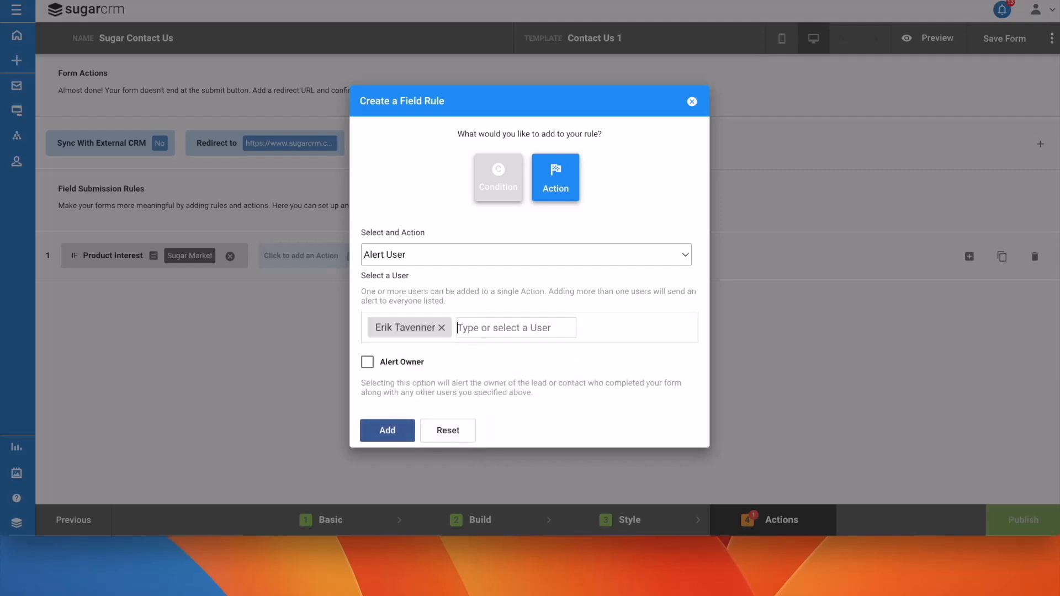
pyautogui.click(502, 355)
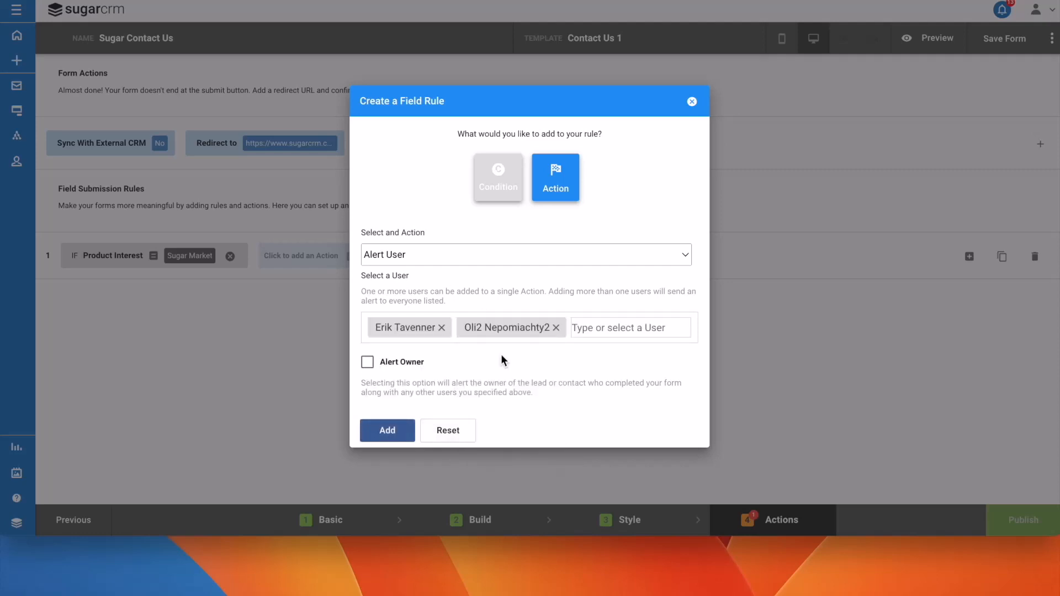
pyautogui.click(370, 365)
pyautogui.moveTo(434, 365); pyautogui.dragTo(379, 368)
pyautogui.click(378, 368)
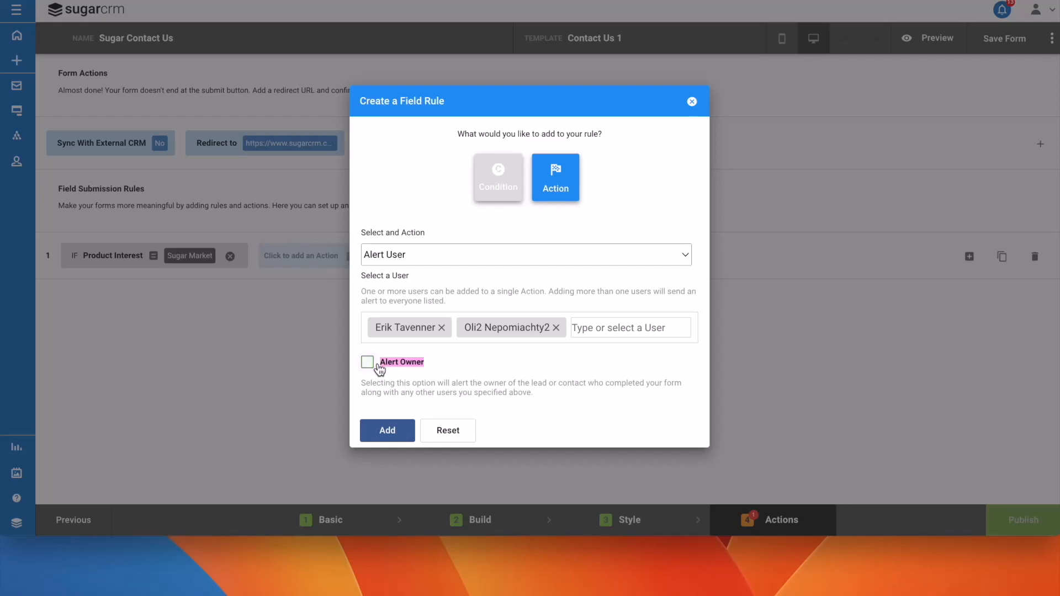
pyautogui.click(401, 434)
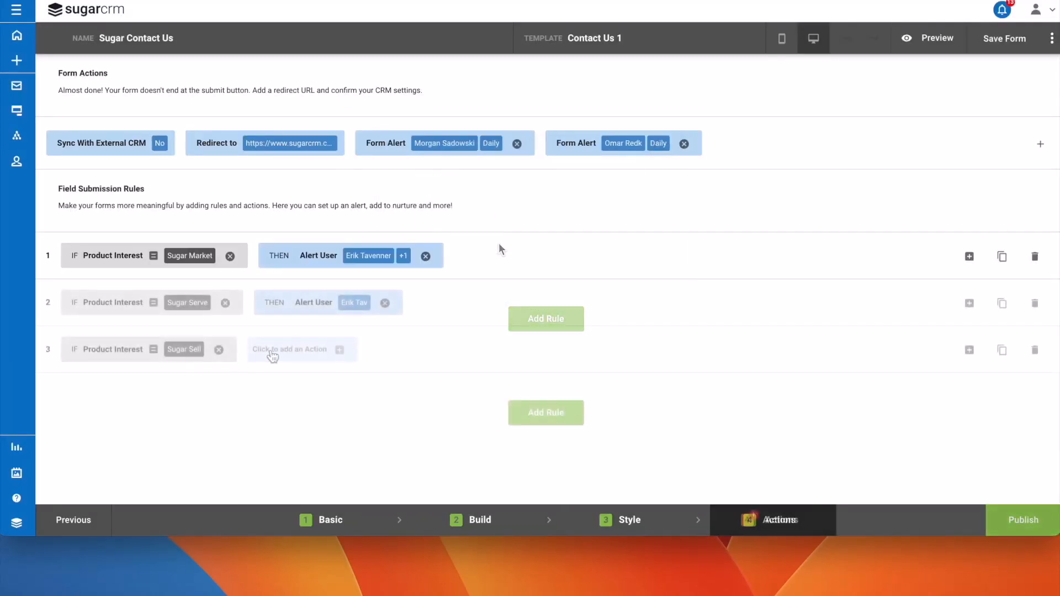
# Add an Alert User action to the Sugar Sell rule with Alert Owner enabled and no specific users.
pyautogui.click(280, 350)
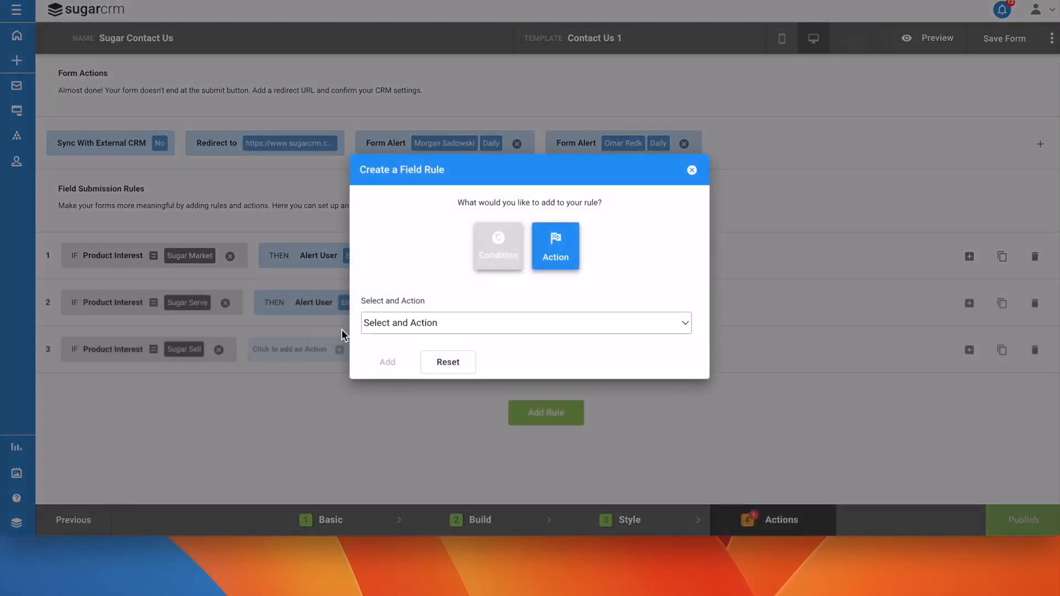
pyautogui.click(390, 323)
pyautogui.click(423, 490)
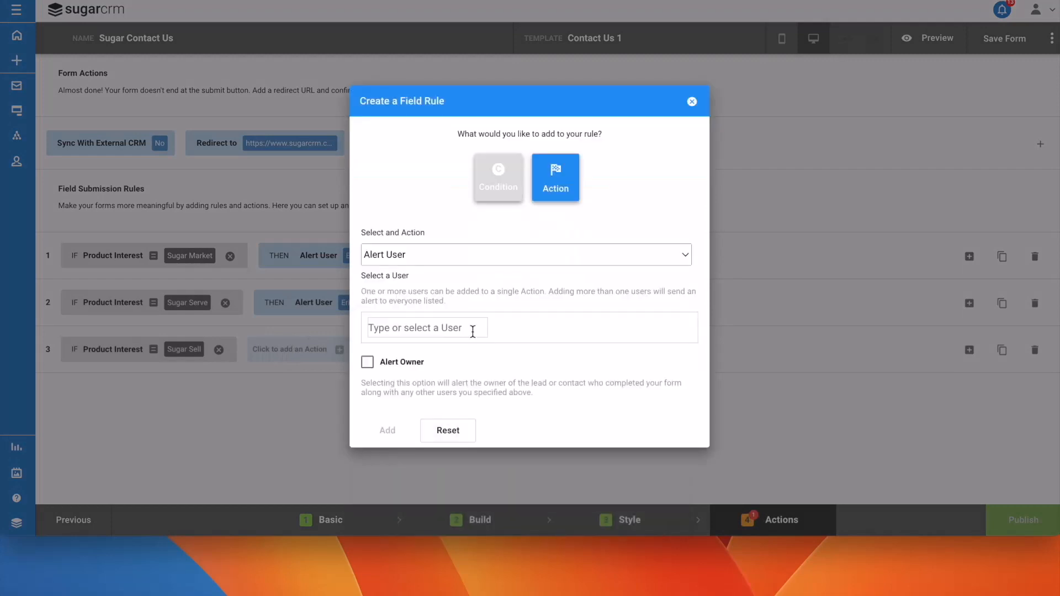
pyautogui.click(368, 363)
pyautogui.click(387, 430)
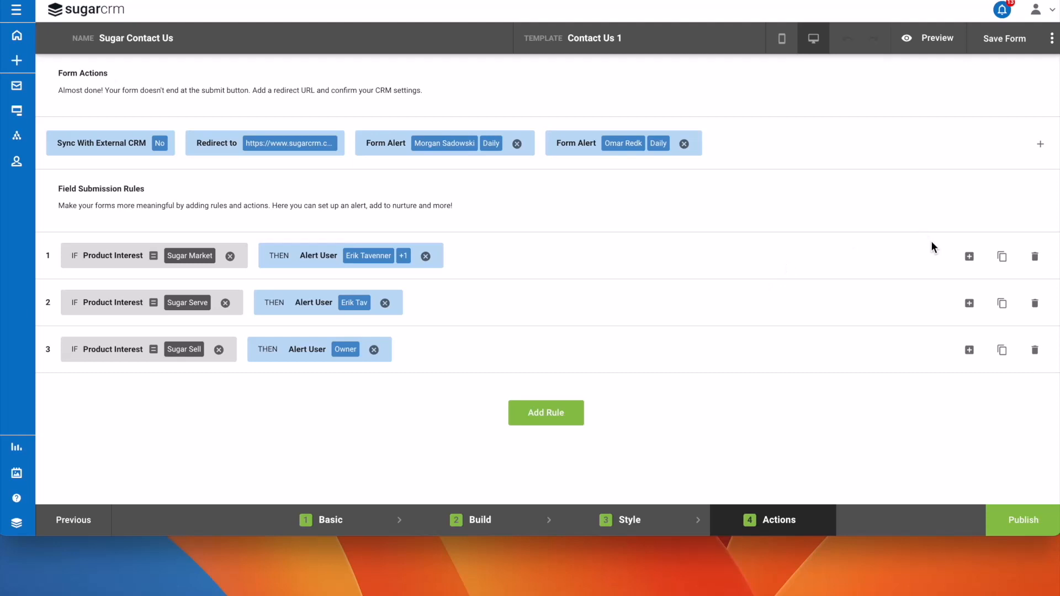
# Add an Add to Nurture 2.0 action to the Sugar Market rule, choosing the "New Lead Nurture - Sugar Mar..." nurture.
pyautogui.click(970, 256)
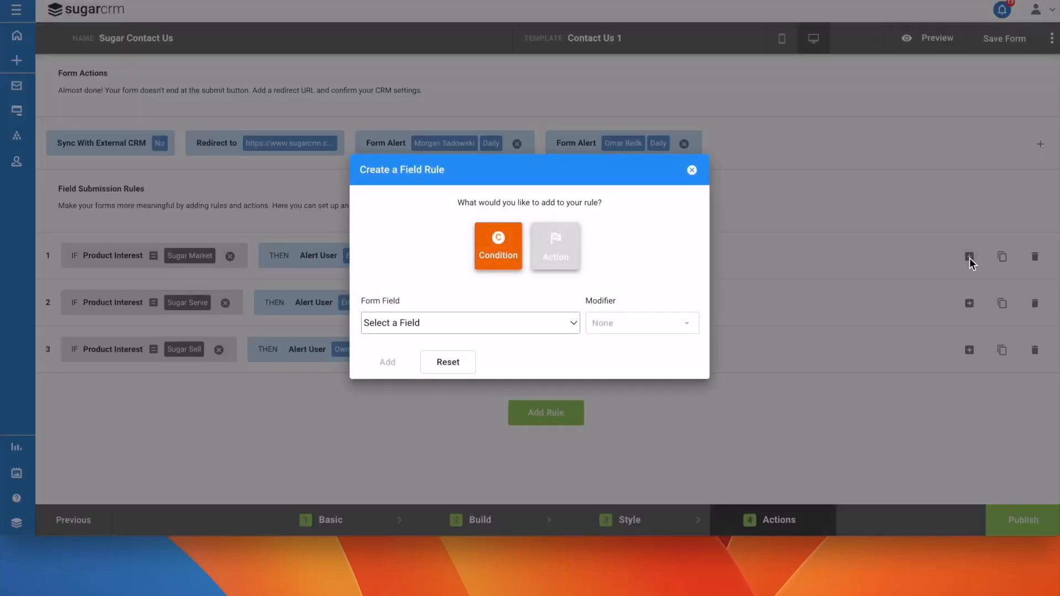
pyautogui.click(692, 171)
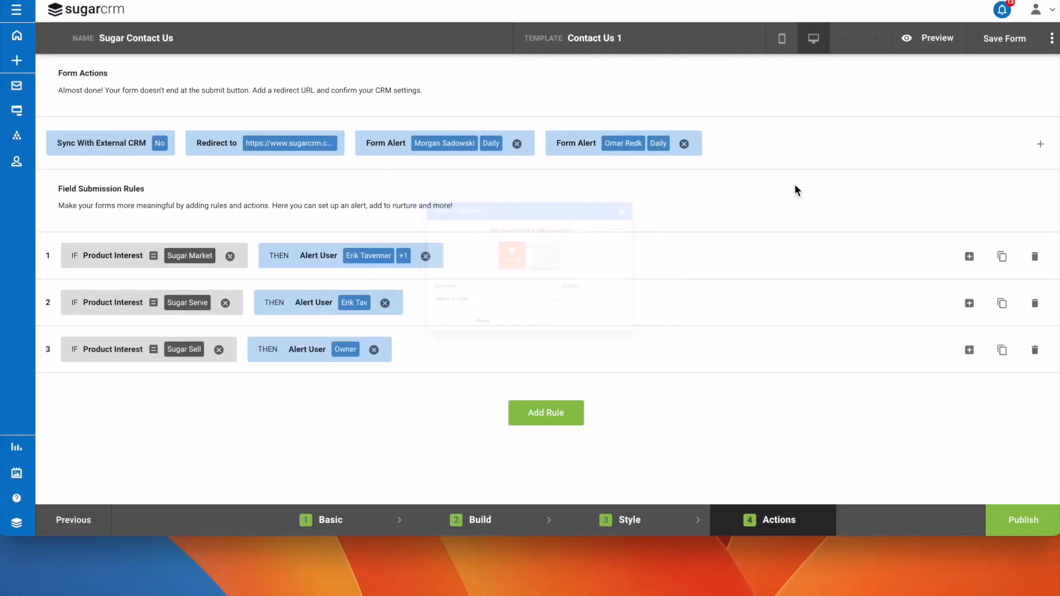
pyautogui.click(969, 256)
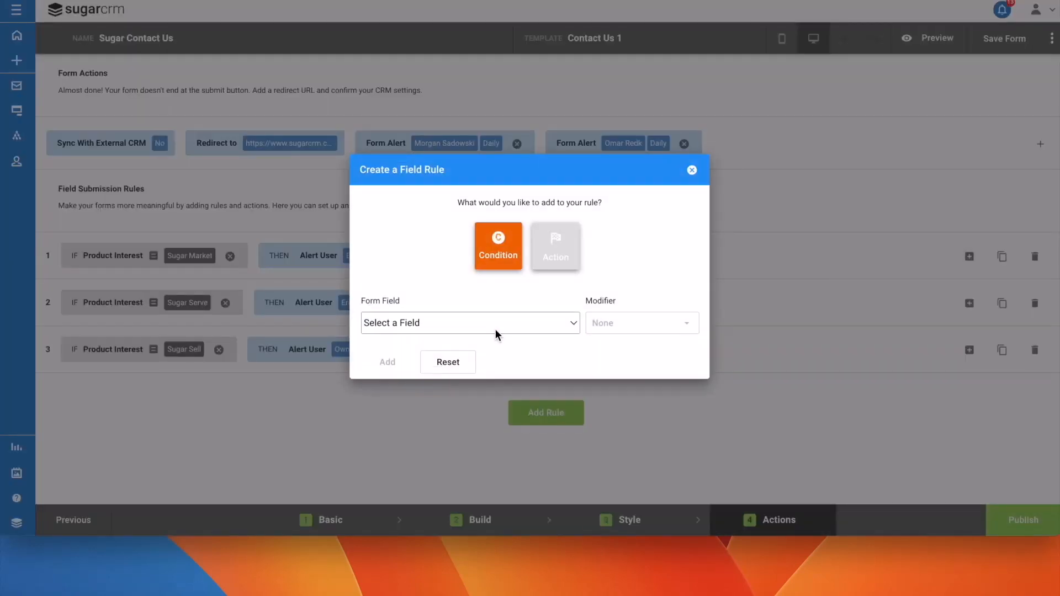
pyautogui.click(554, 248)
pyautogui.click(554, 311)
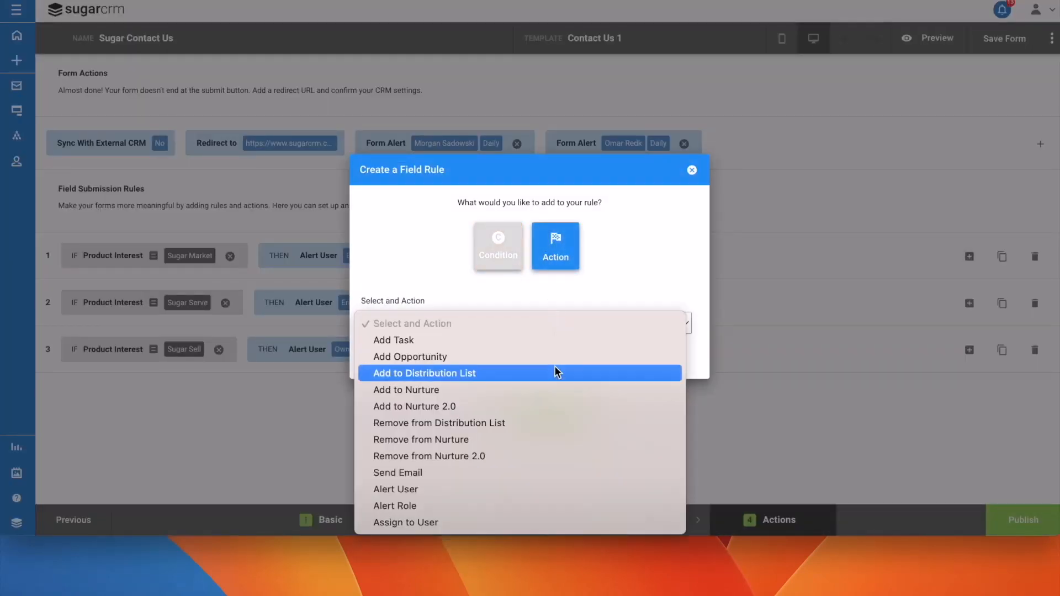
pyautogui.click(549, 406)
pyautogui.click(597, 325)
pyautogui.click(447, 476)
pyautogui.click(677, 419)
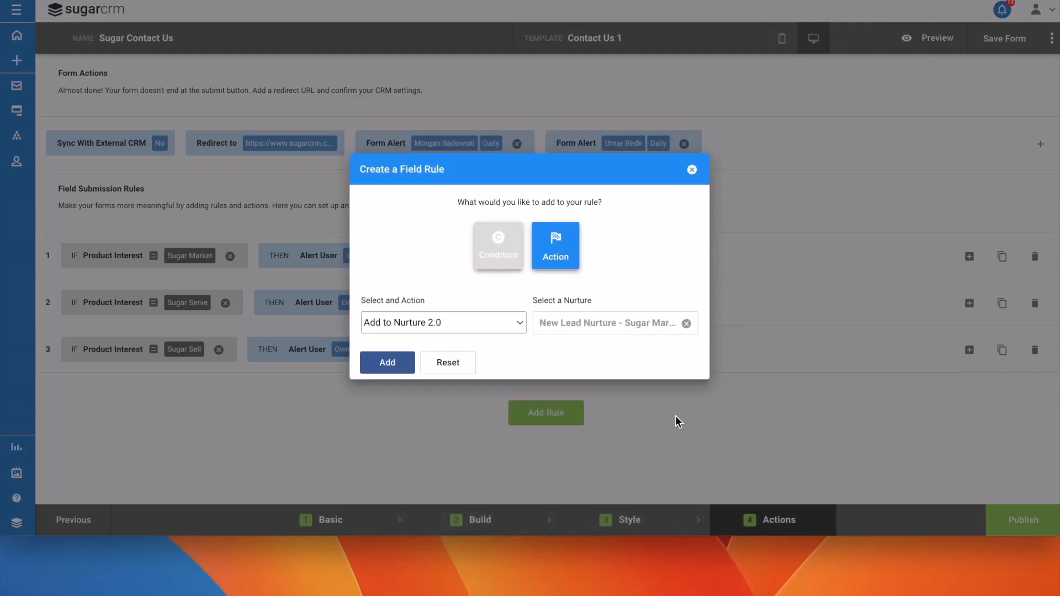
pyautogui.click(385, 367)
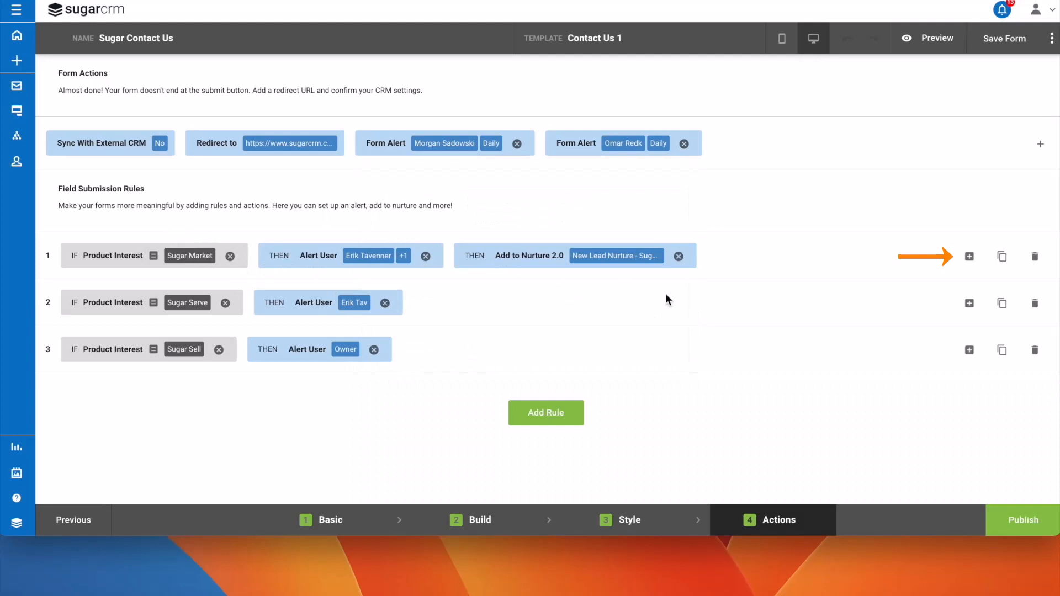
# Duplicate the Sugar Sell rule and delete the copy.
pyautogui.click(1004, 351)
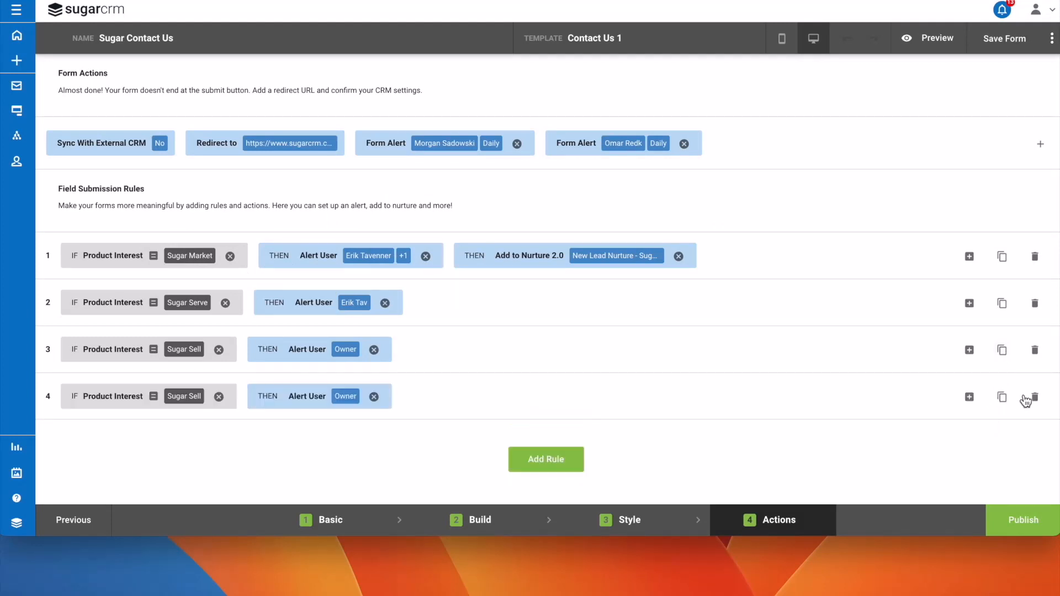
pyautogui.click(1035, 398)
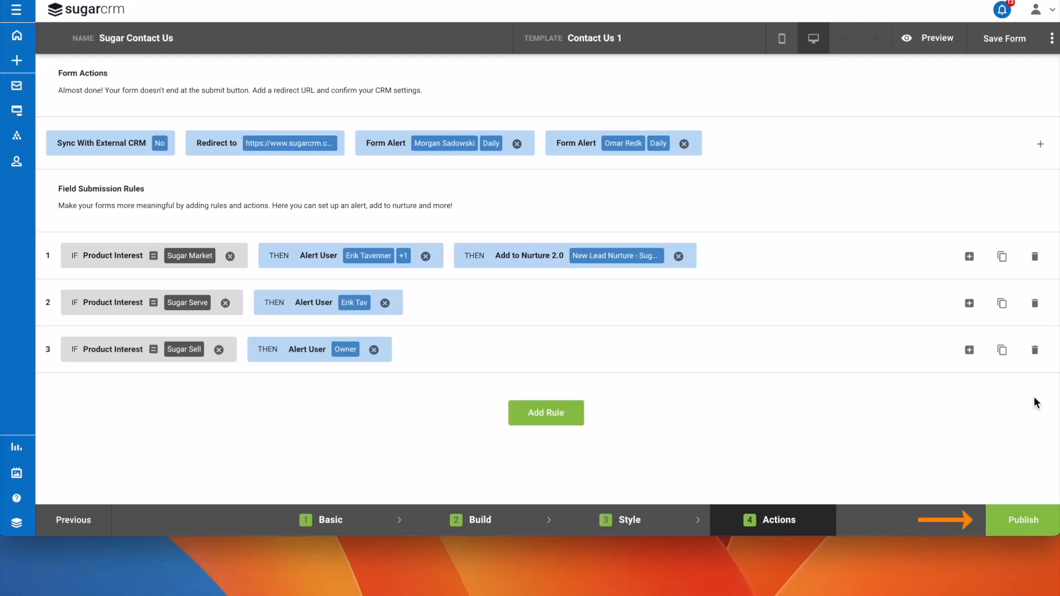
# Publish the form with "My site is HTTPS secure" on and Disable Javascript off, and exit to the forms list.
pyautogui.click(1041, 537)
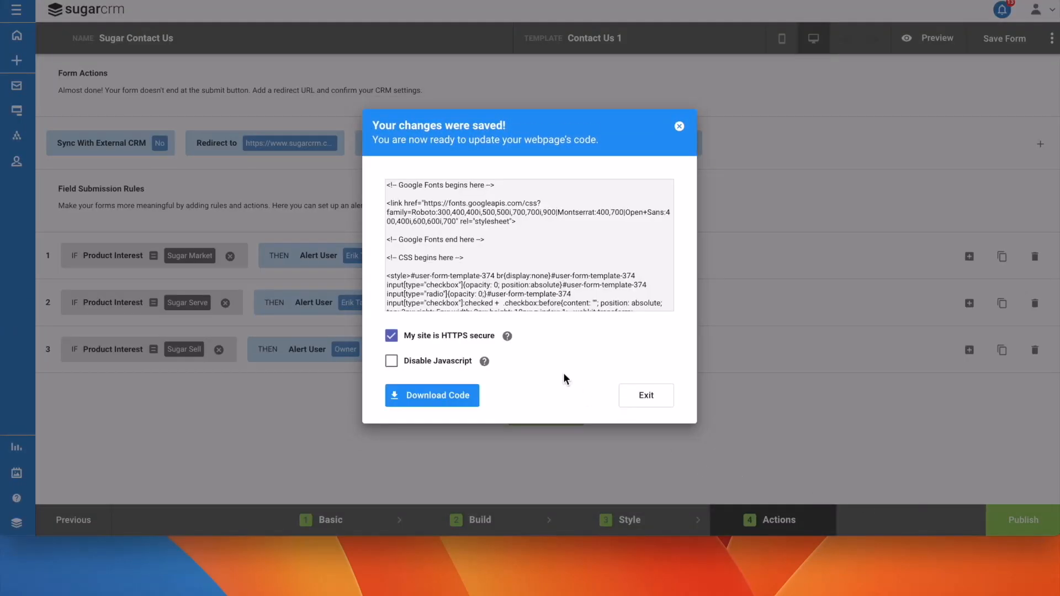
pyautogui.moveTo(497, 341)
pyautogui.moveTo(403, 337); pyautogui.dragTo(508, 340)
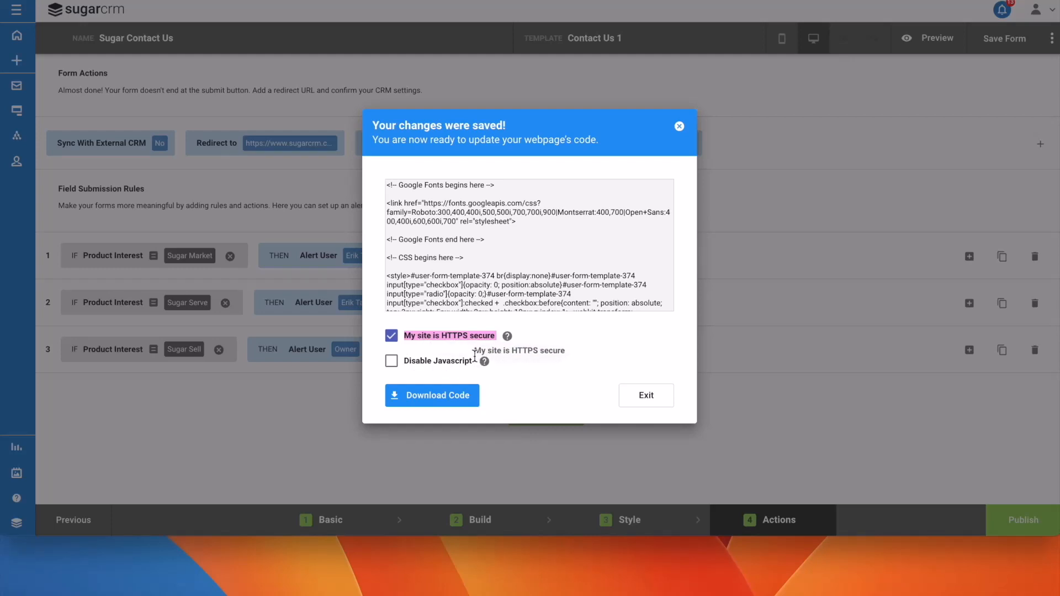
pyautogui.moveTo(485, 363)
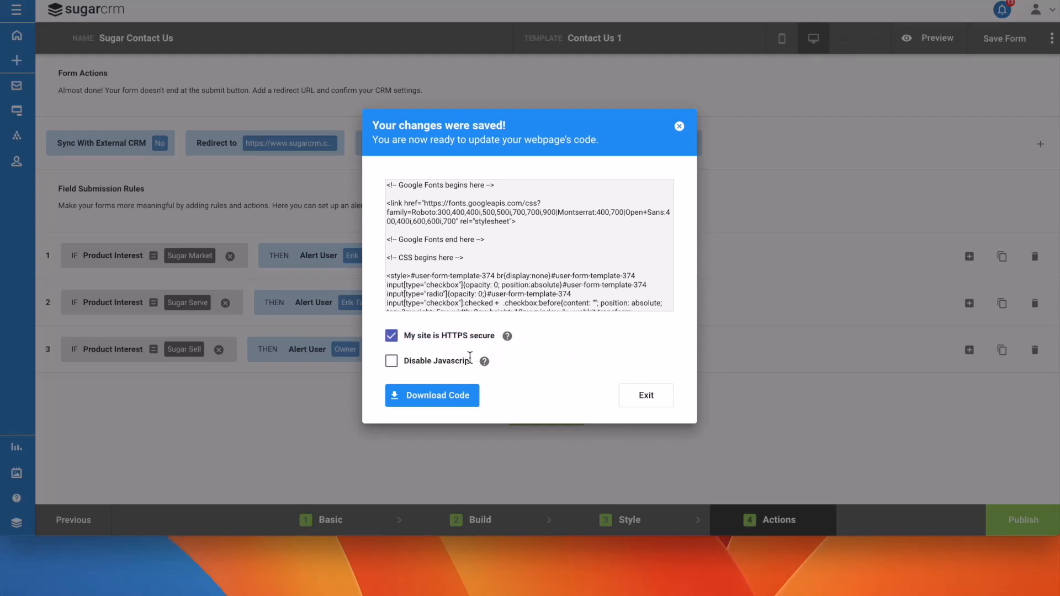
pyautogui.moveTo(474, 361); pyautogui.dragTo(403, 364)
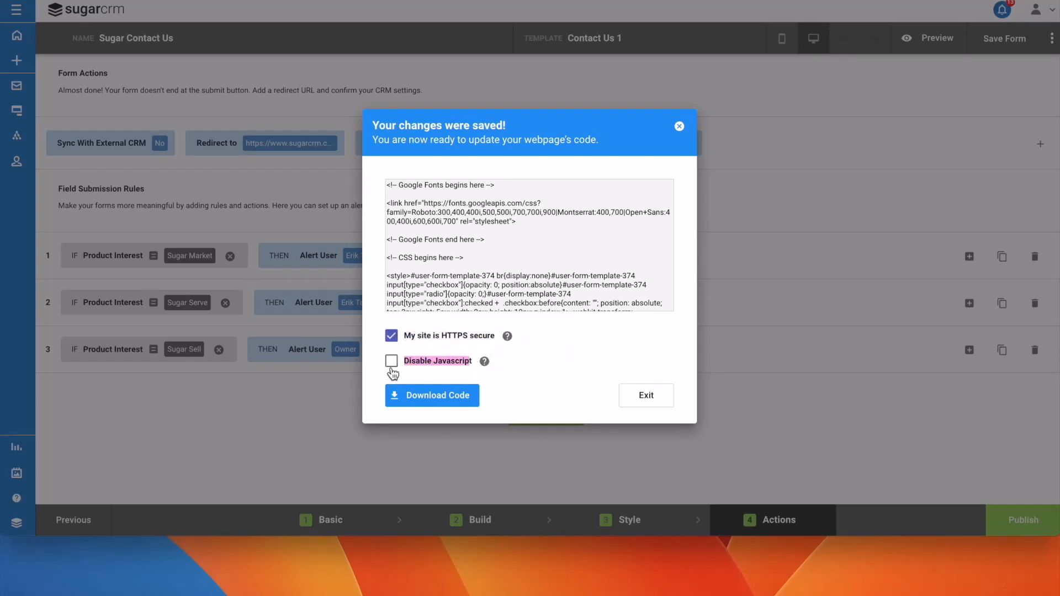
pyautogui.click(391, 368)
pyautogui.click(392, 368)
pyautogui.click(669, 401)
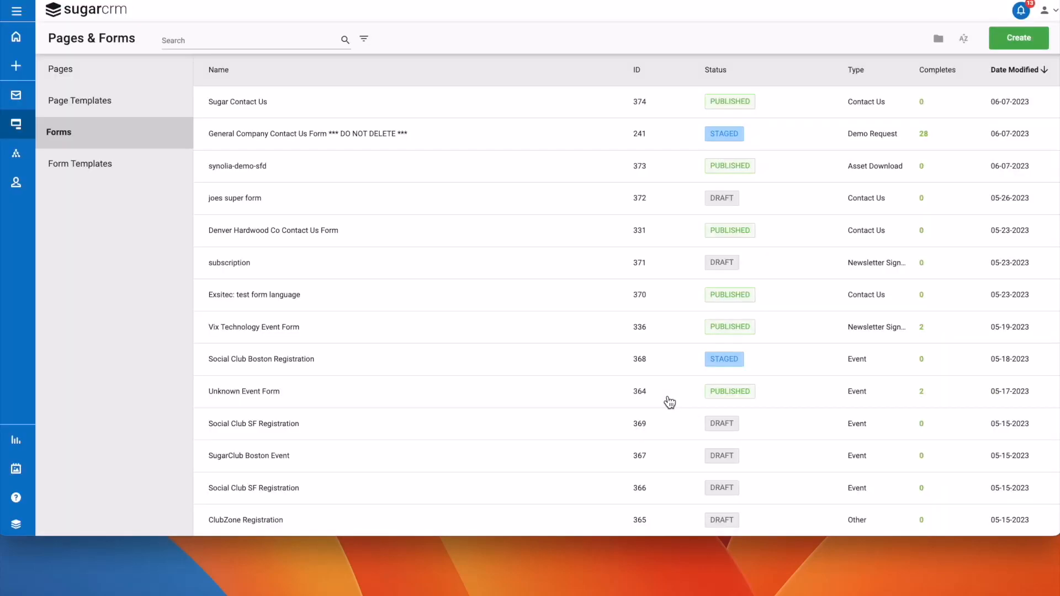
# Examine the details and available reports of the General Company Contact Us Form.
pyautogui.click(807, 131)
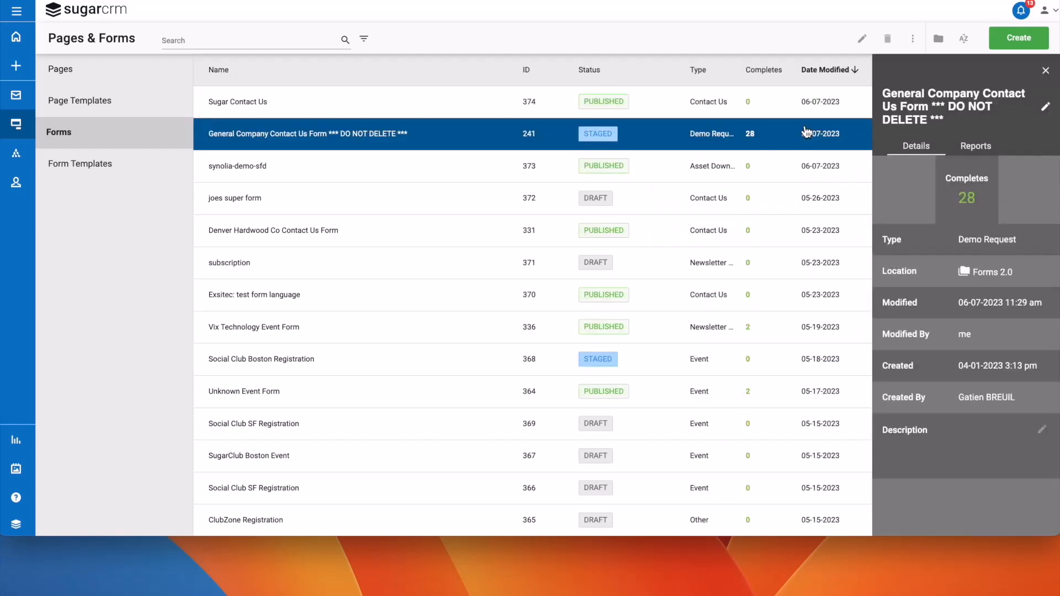
pyautogui.click(973, 149)
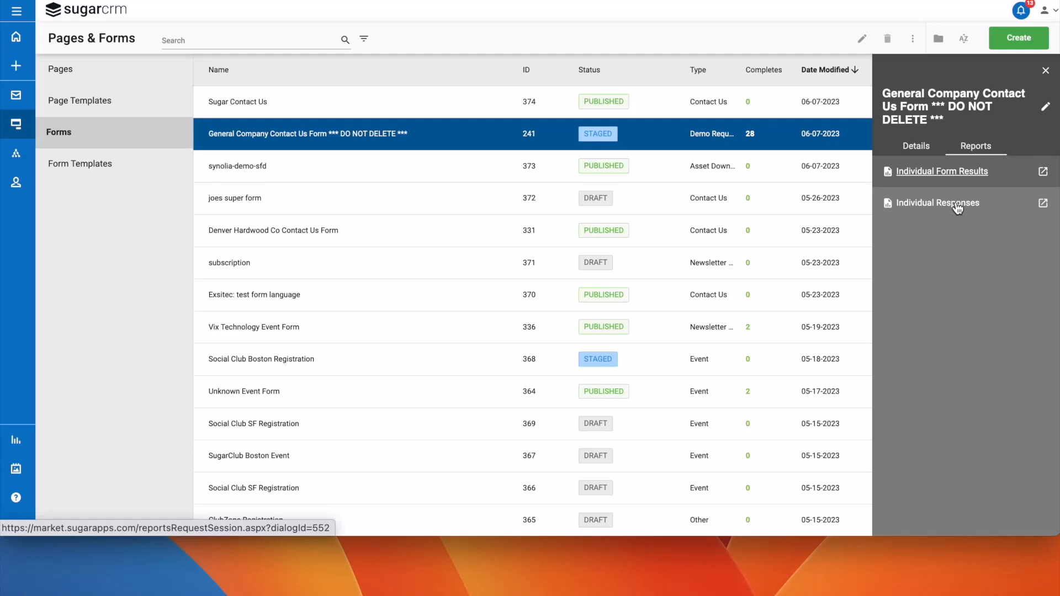
pyautogui.click(920, 148)
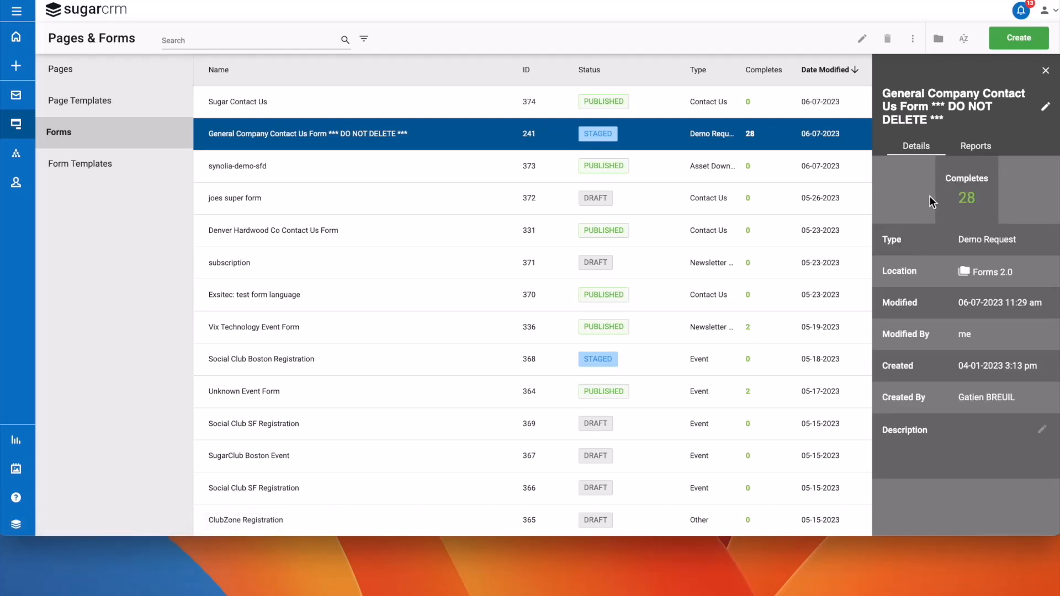
pyautogui.click(976, 147)
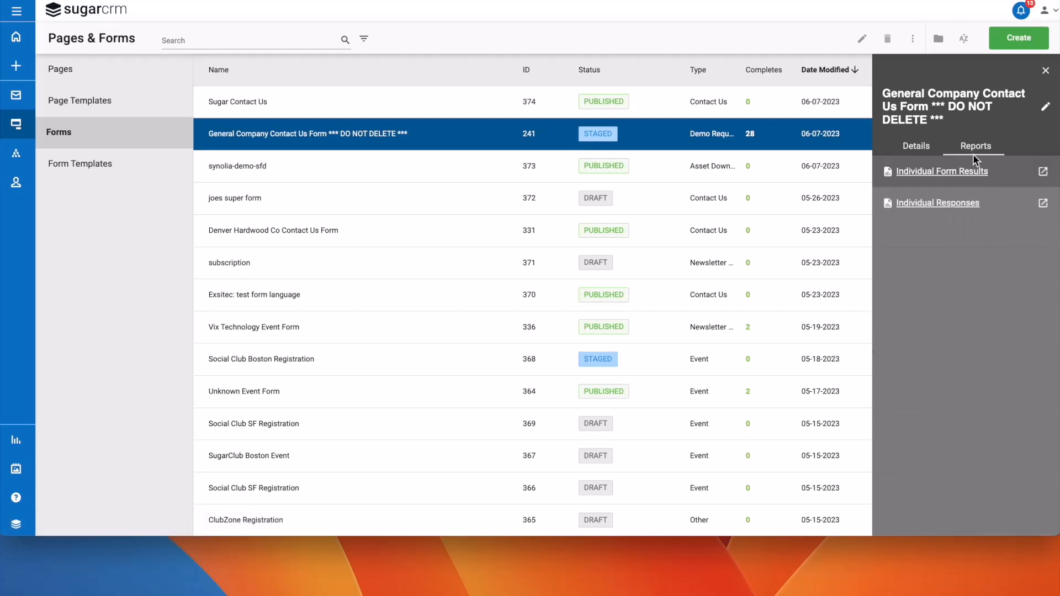